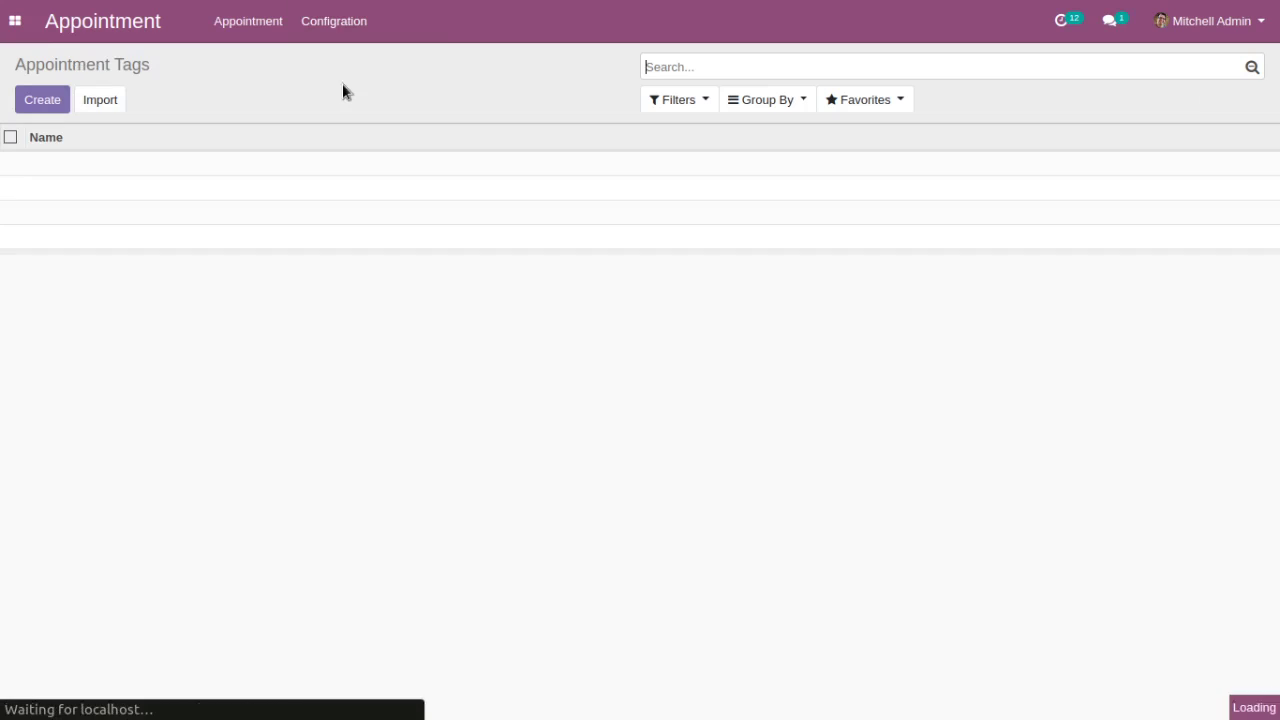
- Create two appointment tags named Doctor and IT Expert, saving each one
click(38, 104)
text(Doctor)
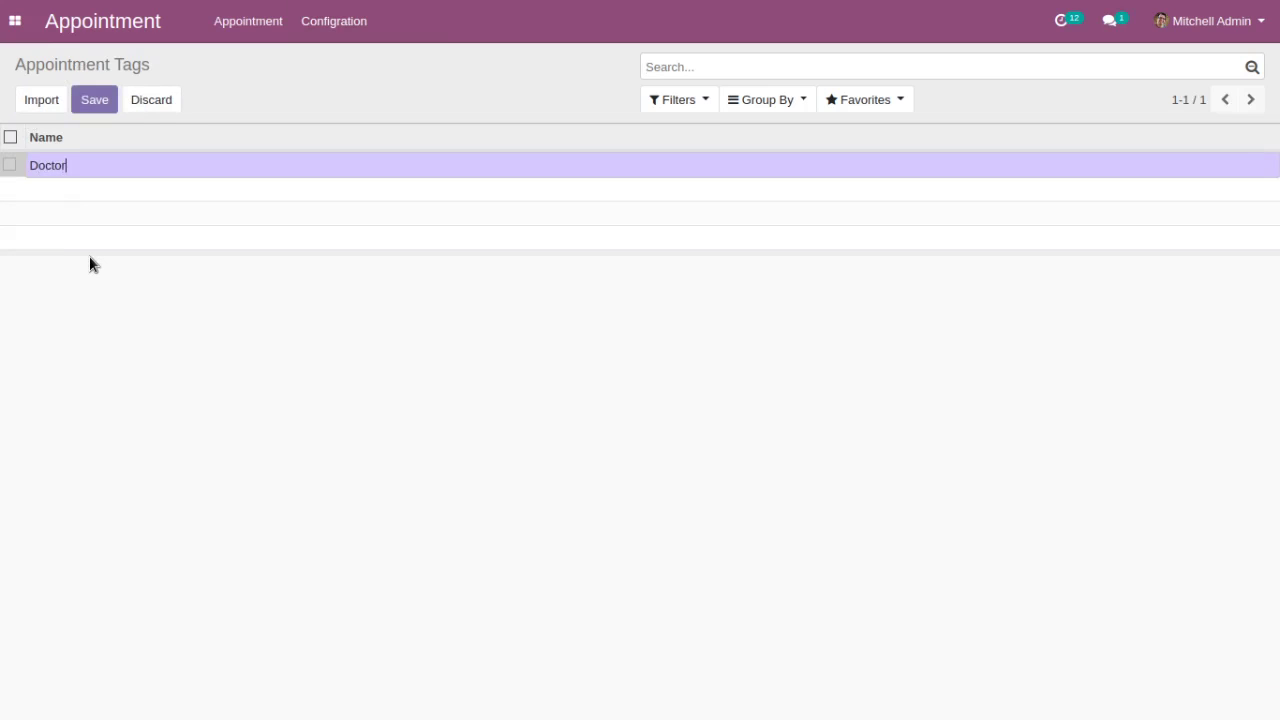
click(94, 99)
click(45, 100)
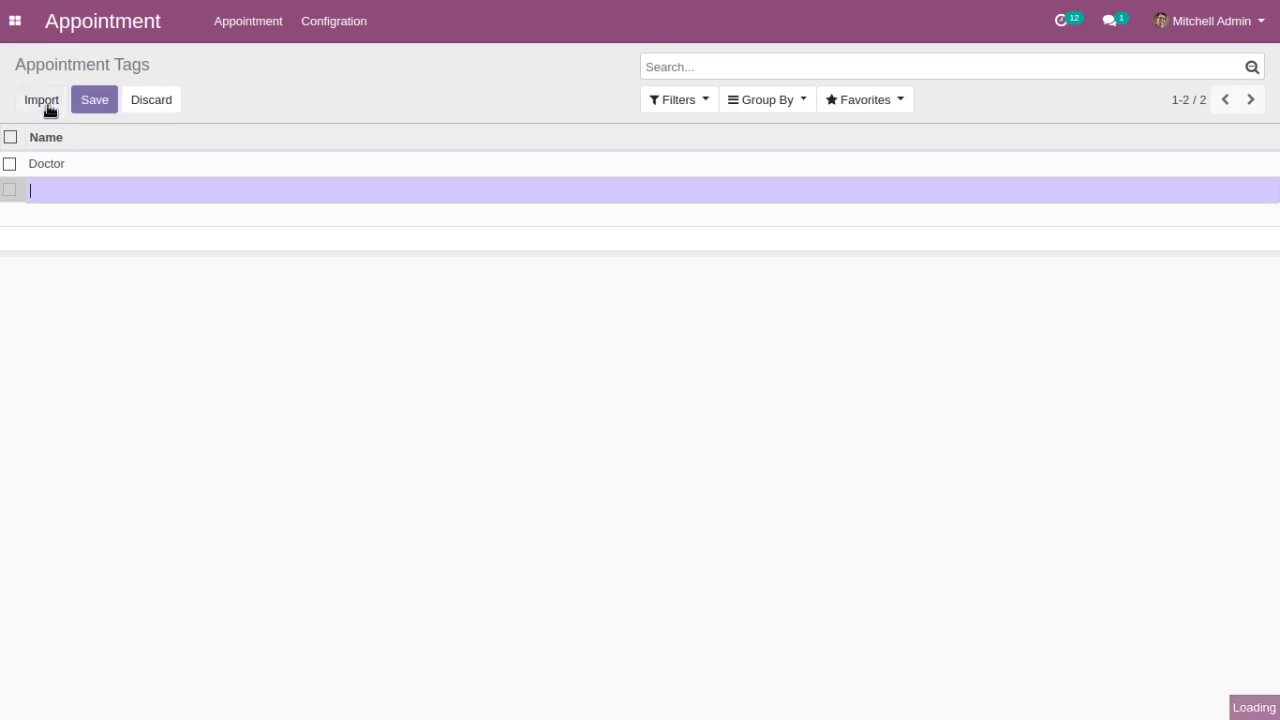
text(IT Expert)
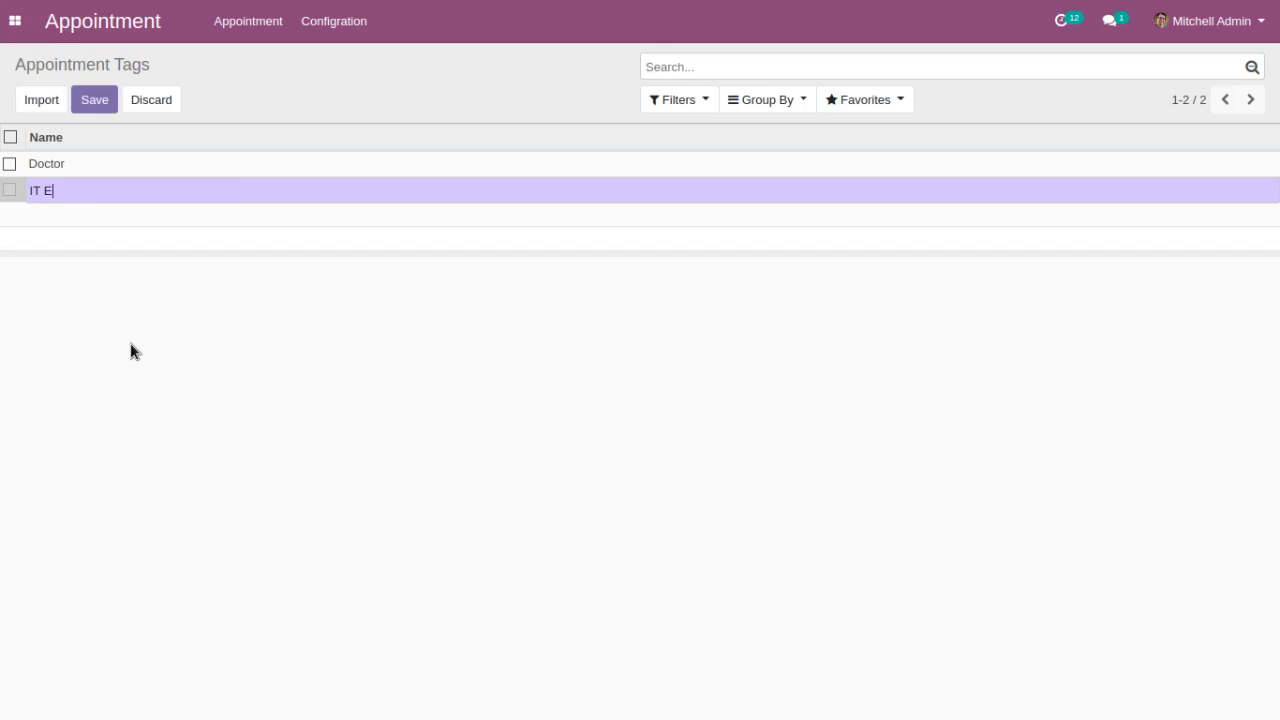
click(94, 99)
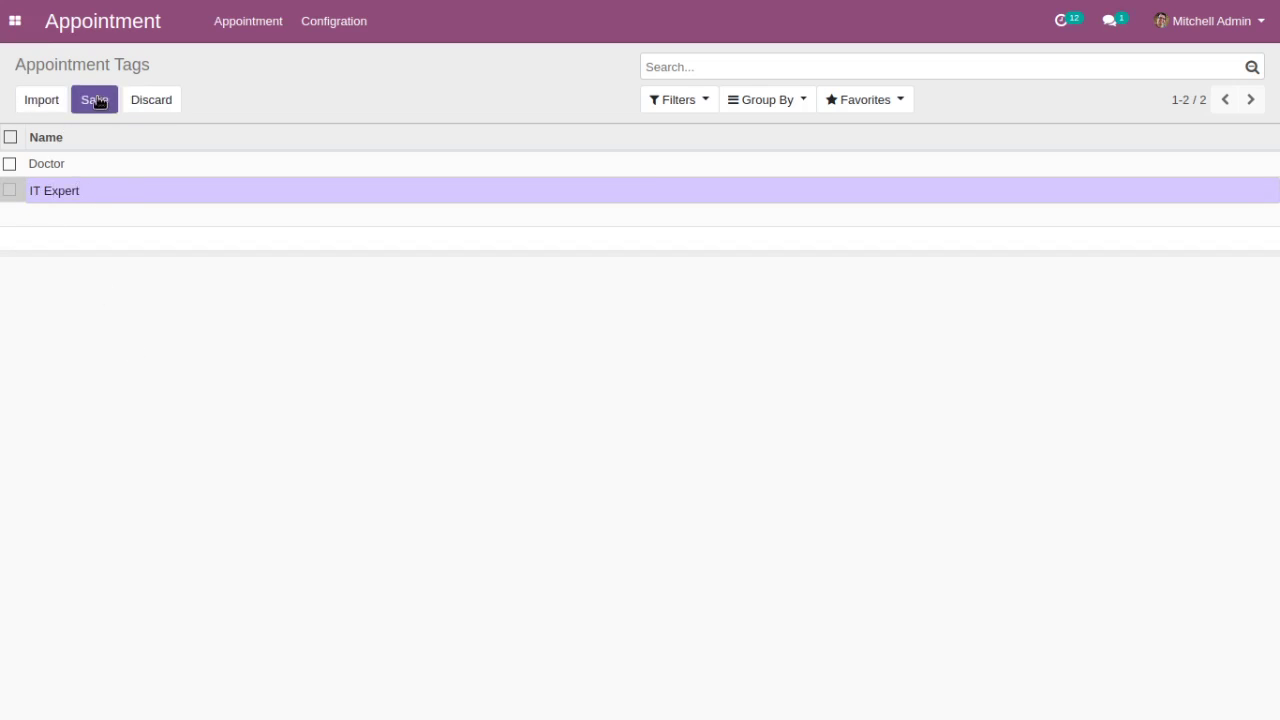
- Check the Appointees list, and switch to the Customers list in the Sales app
click(241, 34)
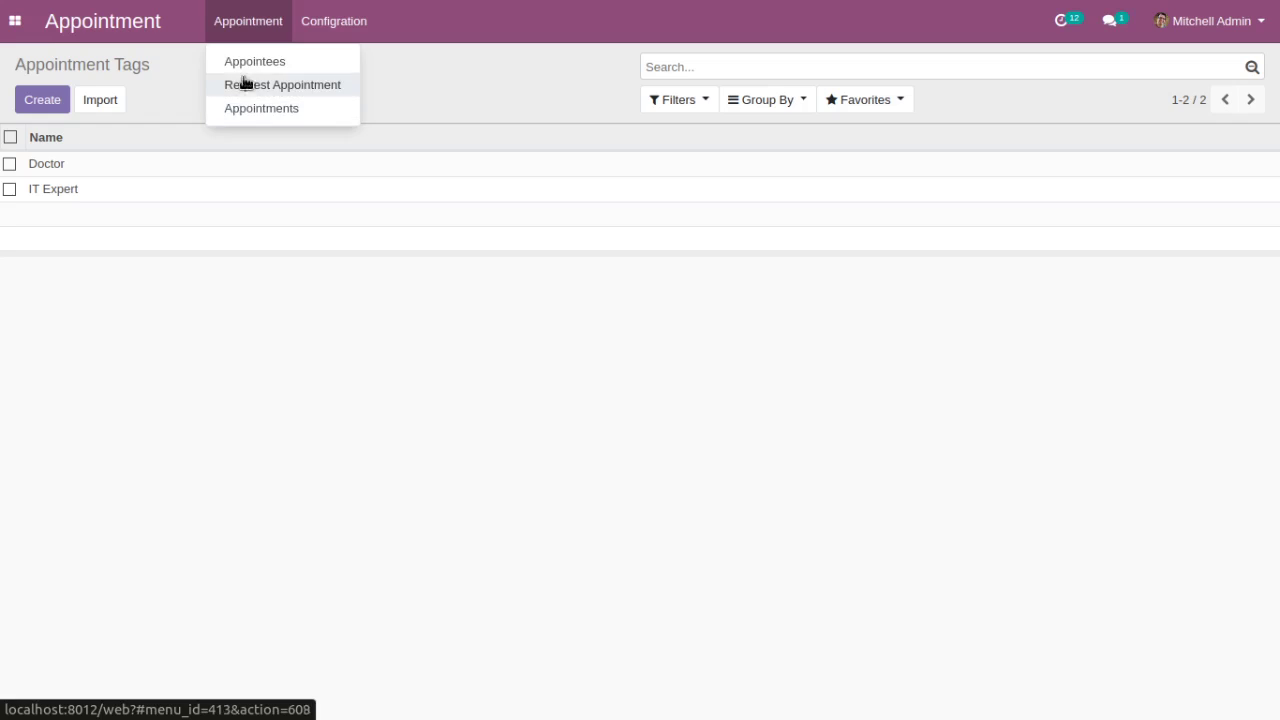
click(245, 63)
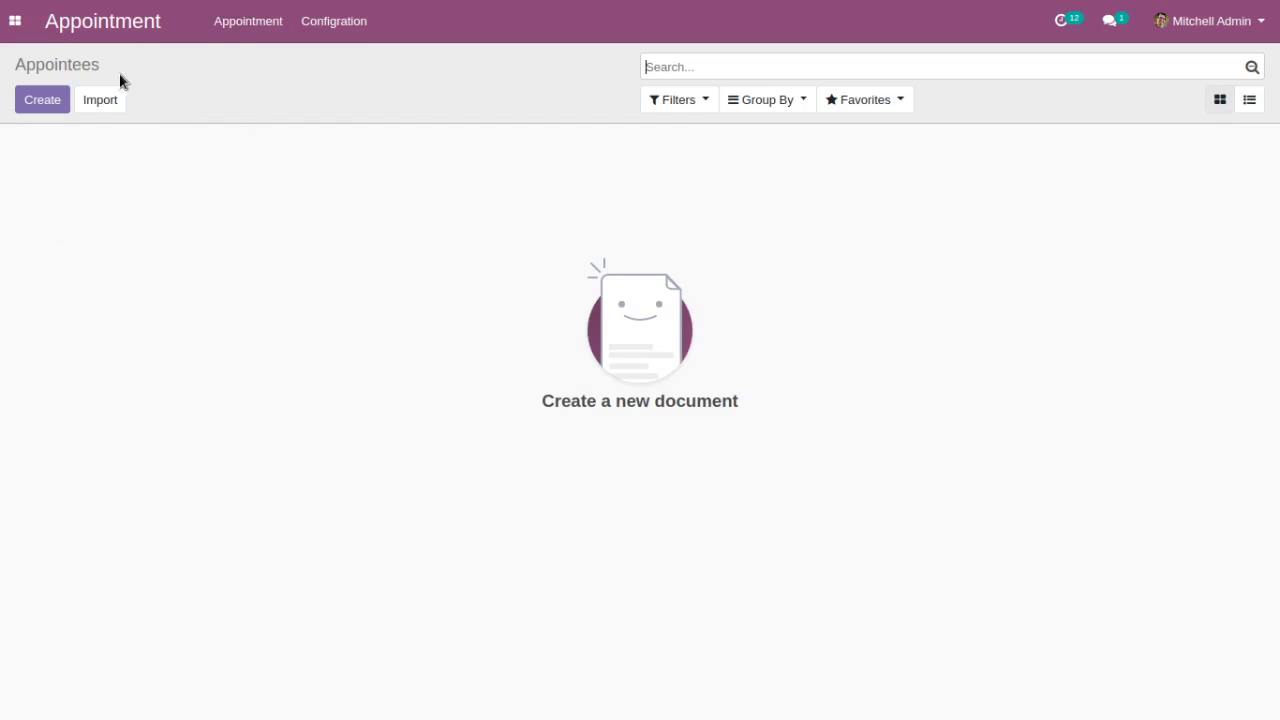
click(14, 28)
click(54, 173)
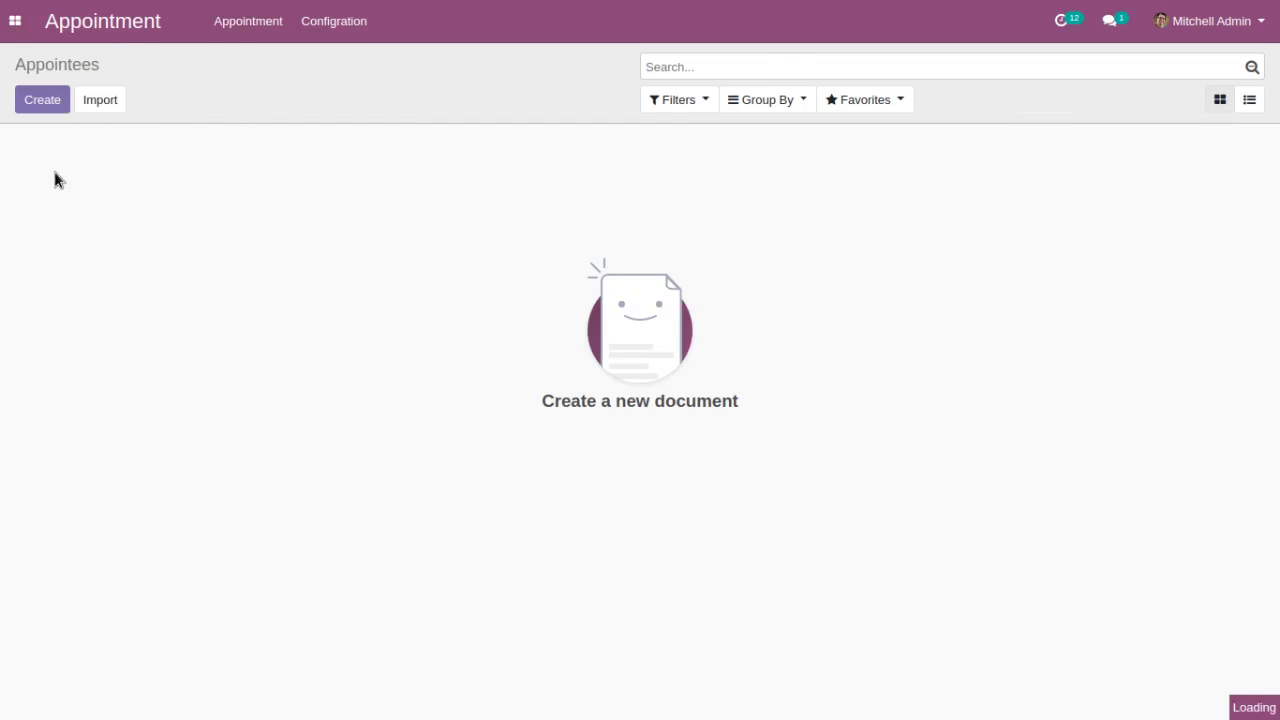
click(165, 21)
click(178, 132)
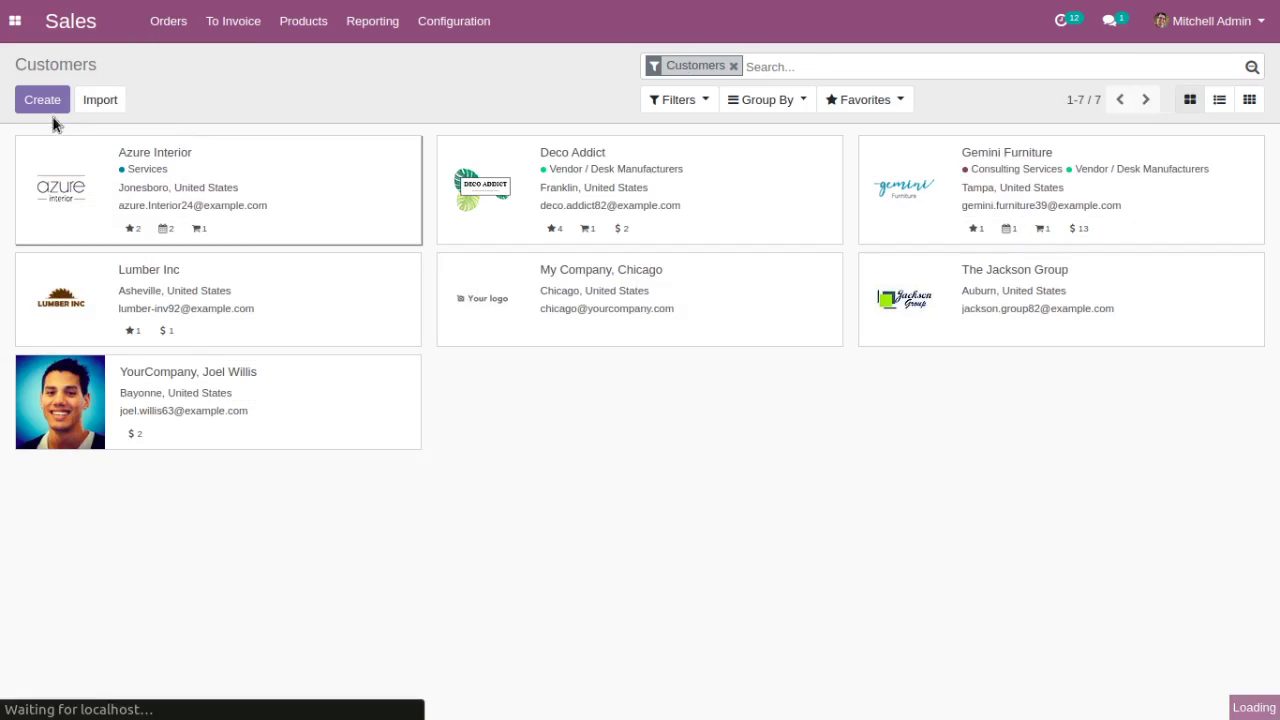
- Edit the Azure Interior customer, marking it as an appointee and assigning the Doctor appointment tag
click(40, 100)
scroll(221, 338, down, 2)
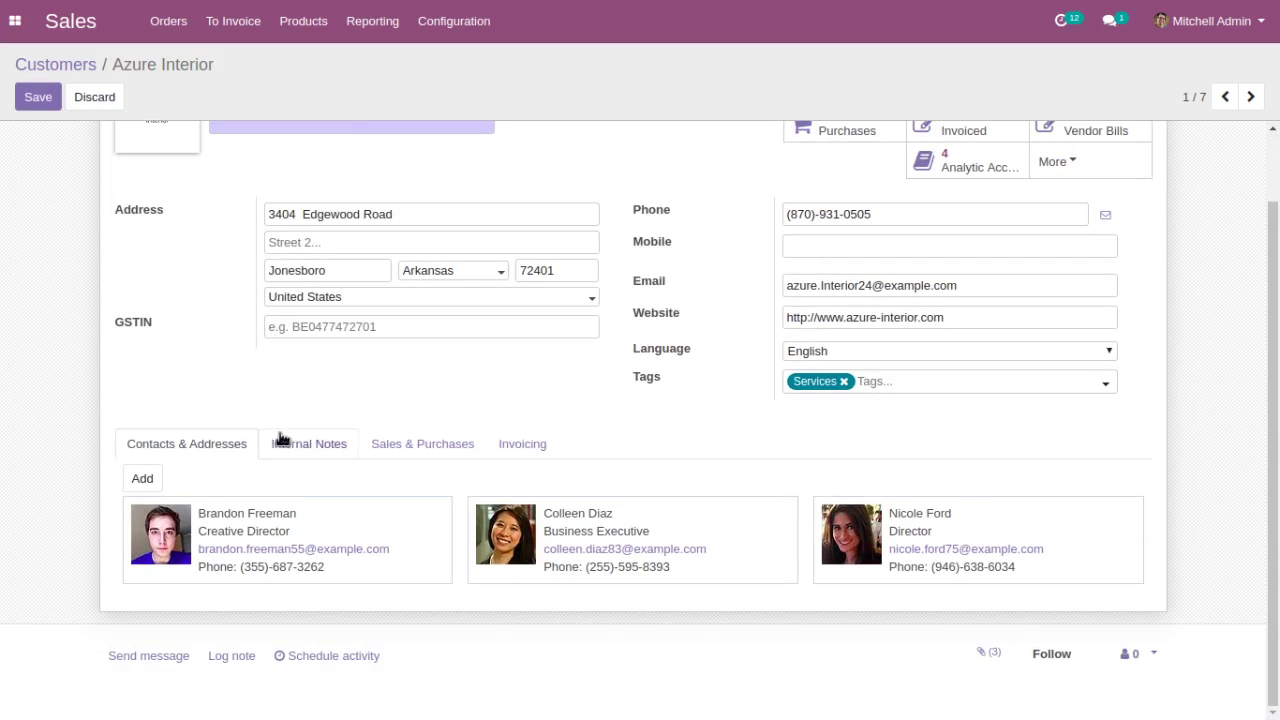
click(389, 443)
scroll(389, 449, down, 3)
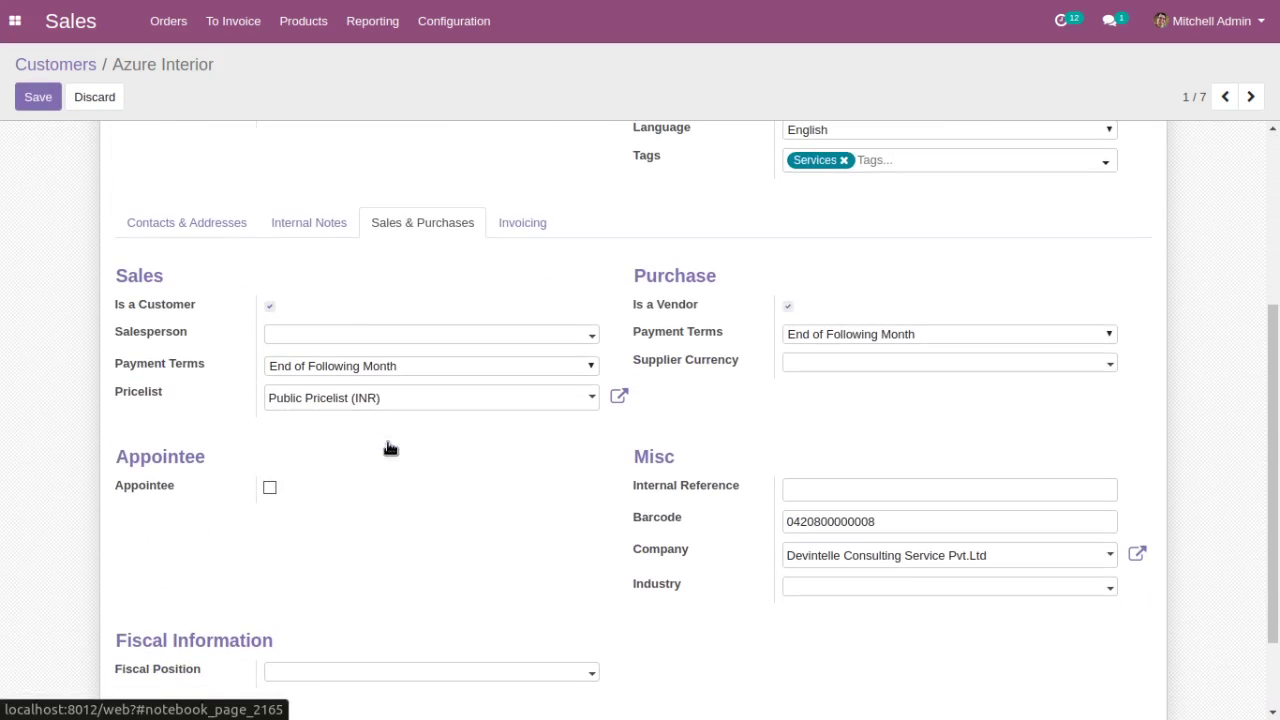
click(167, 490)
scroll(325, 600, up, 5)
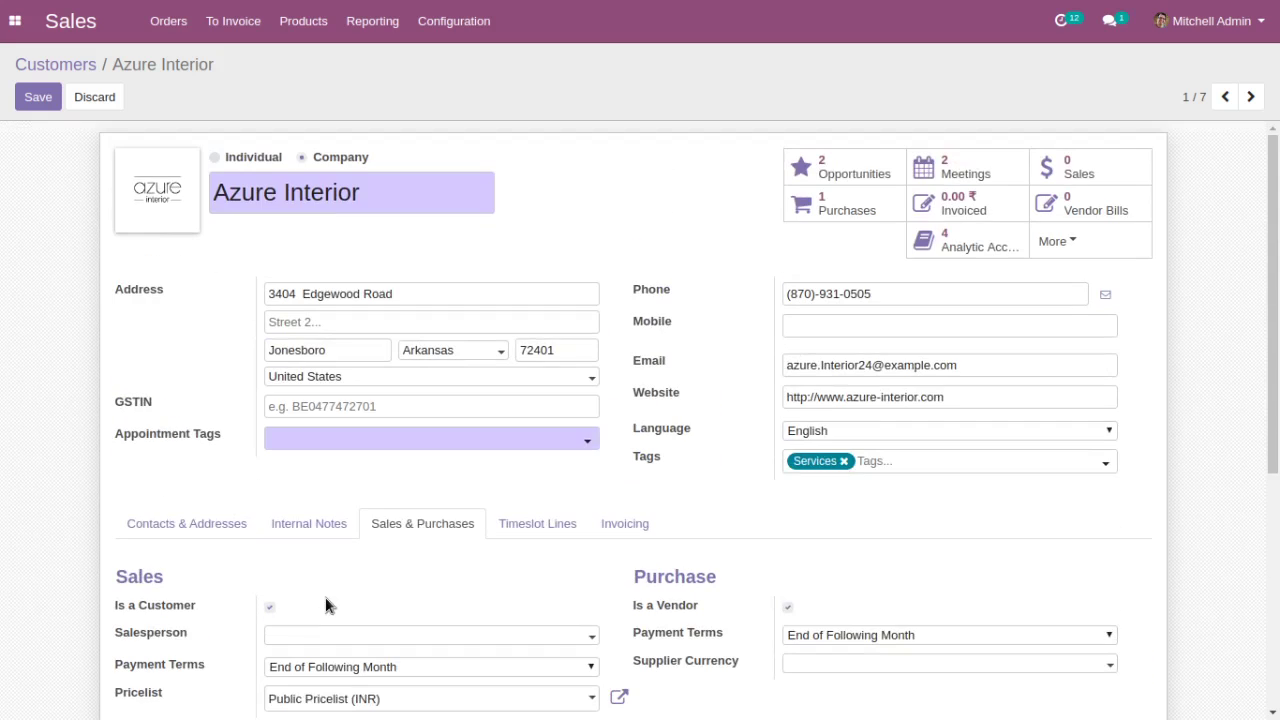
click(307, 448)
click(306, 459)
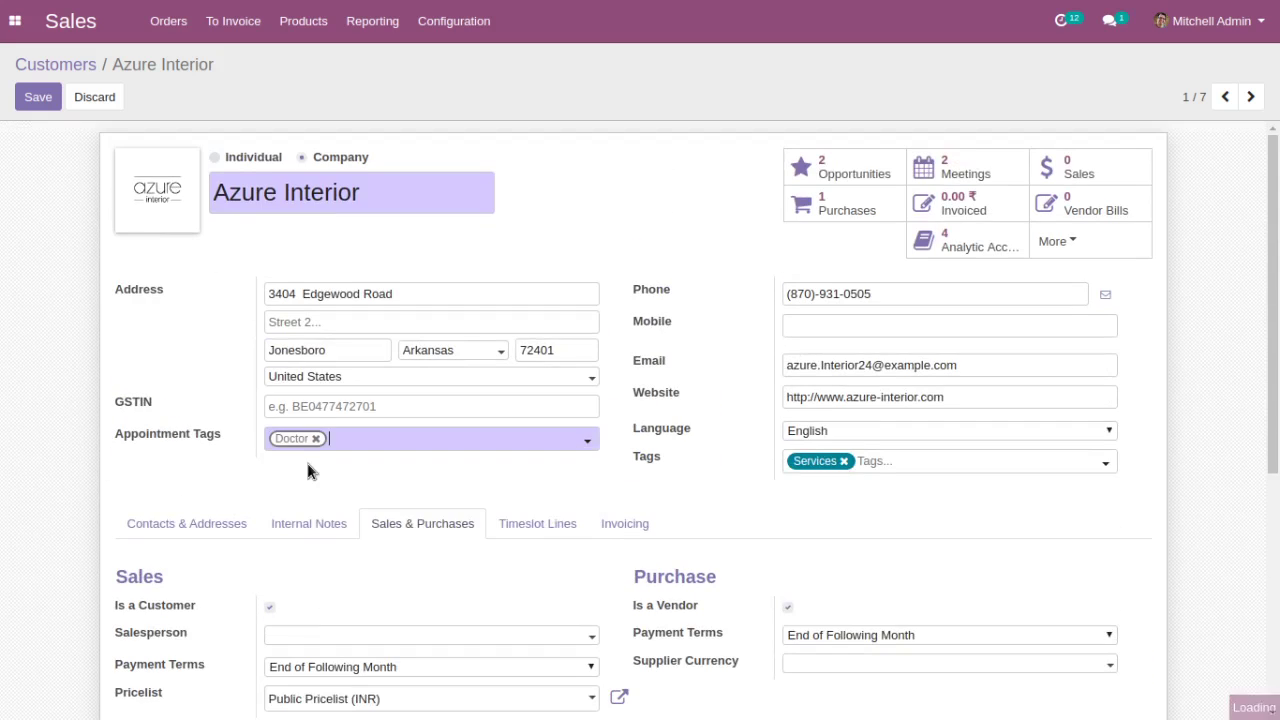
- Add a timeslot line to Azure Interior for Wednesday, time 8-10, time type Morning
scroll(229, 446, down, 2)
click(545, 415)
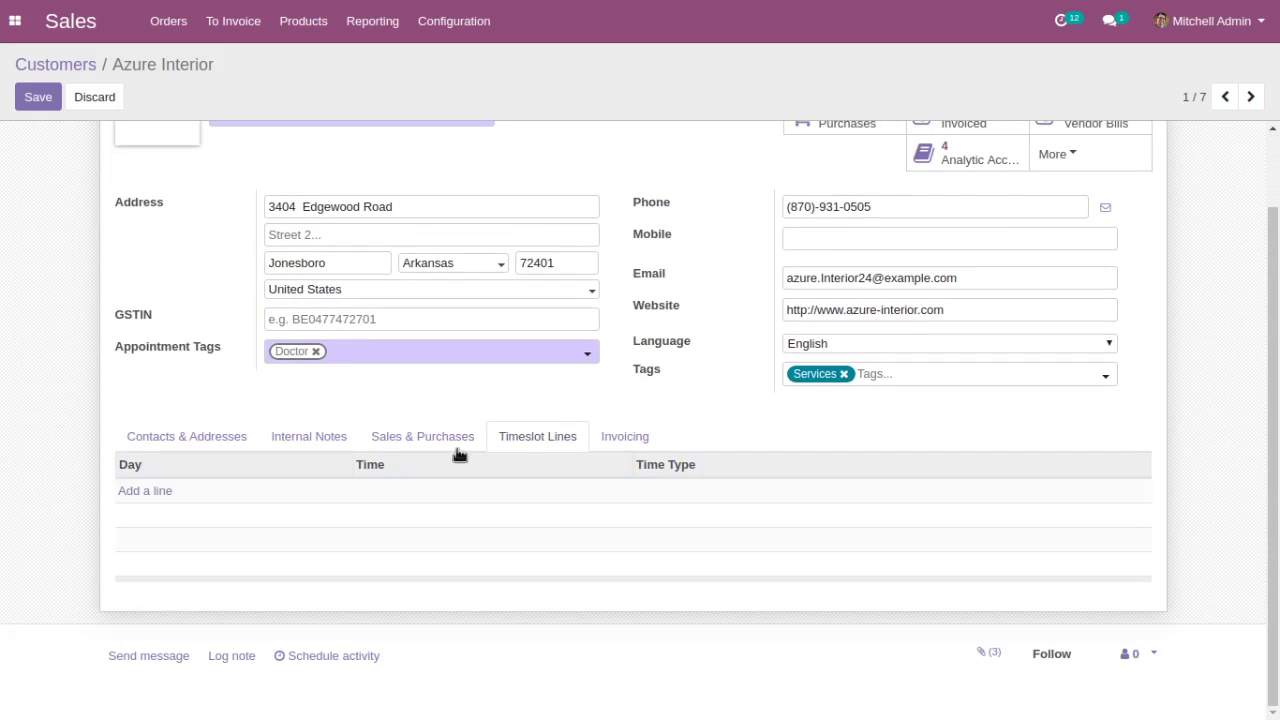
click(150, 491)
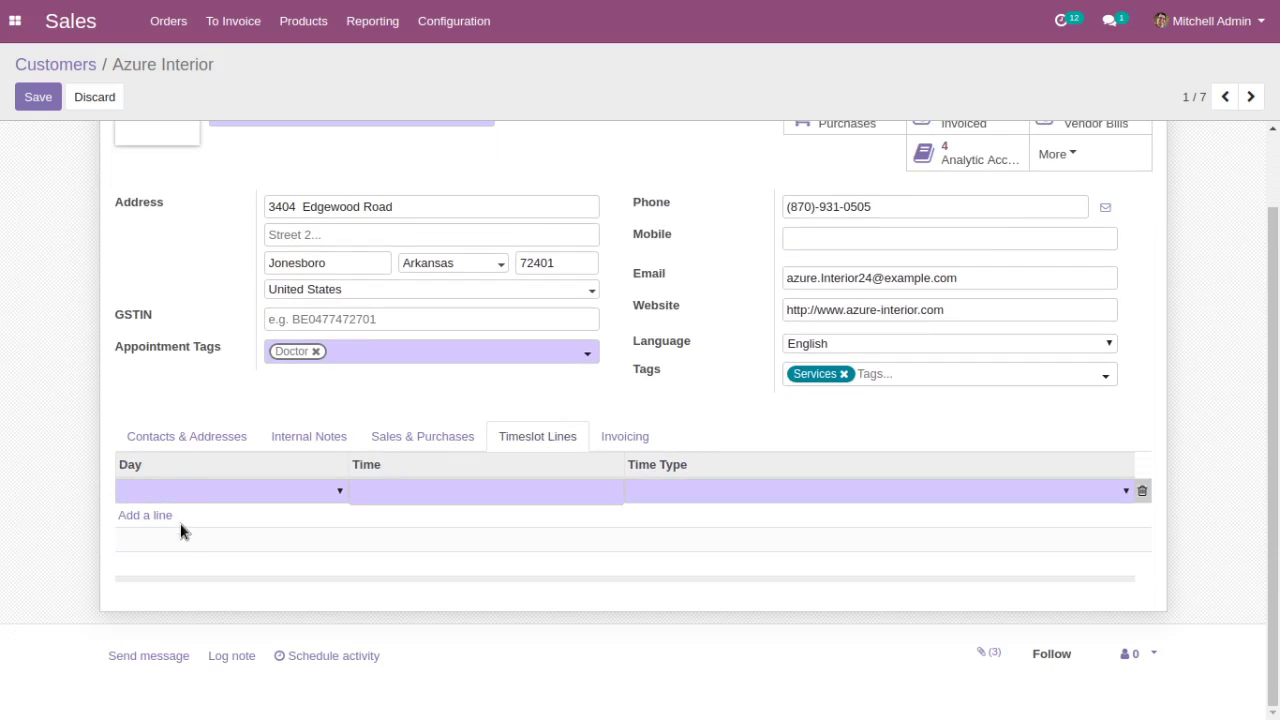
click(180, 557)
click(402, 494)
click(685, 490)
click(686, 515)
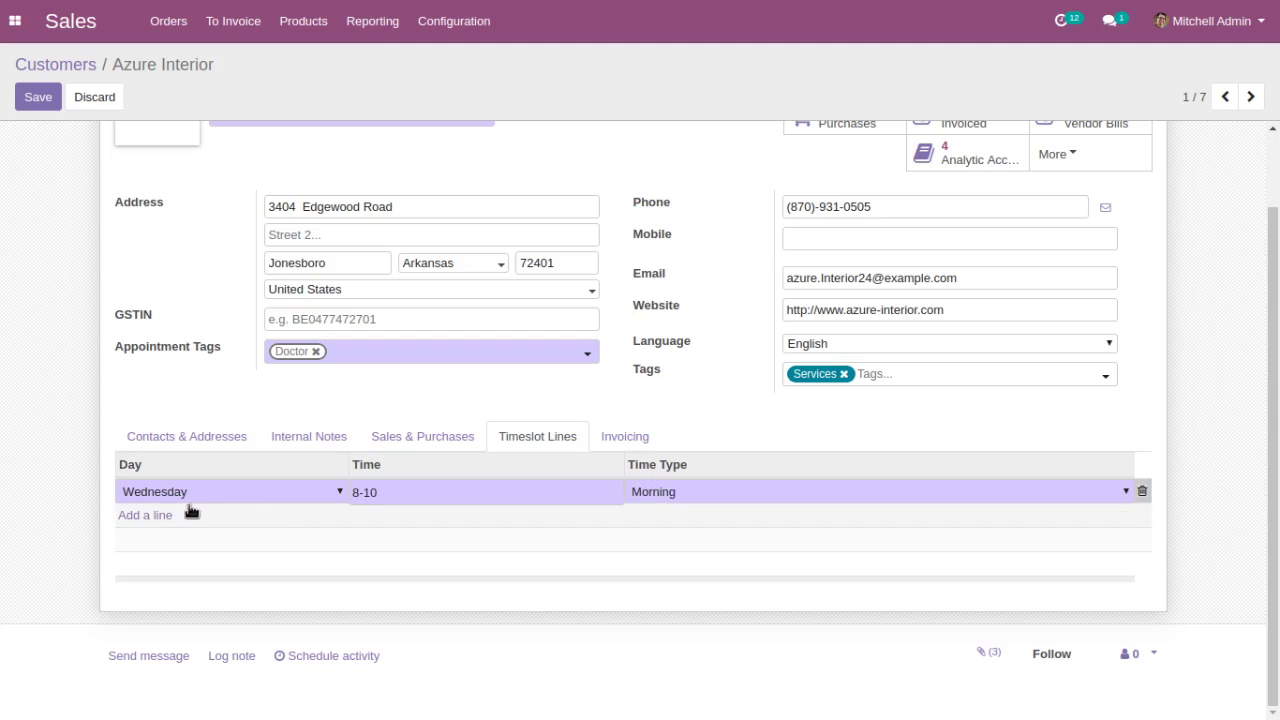
- Add a second Azure Interior timeslot for Thursday, time 11-12, time type Noon, and save the customer
click(159, 517)
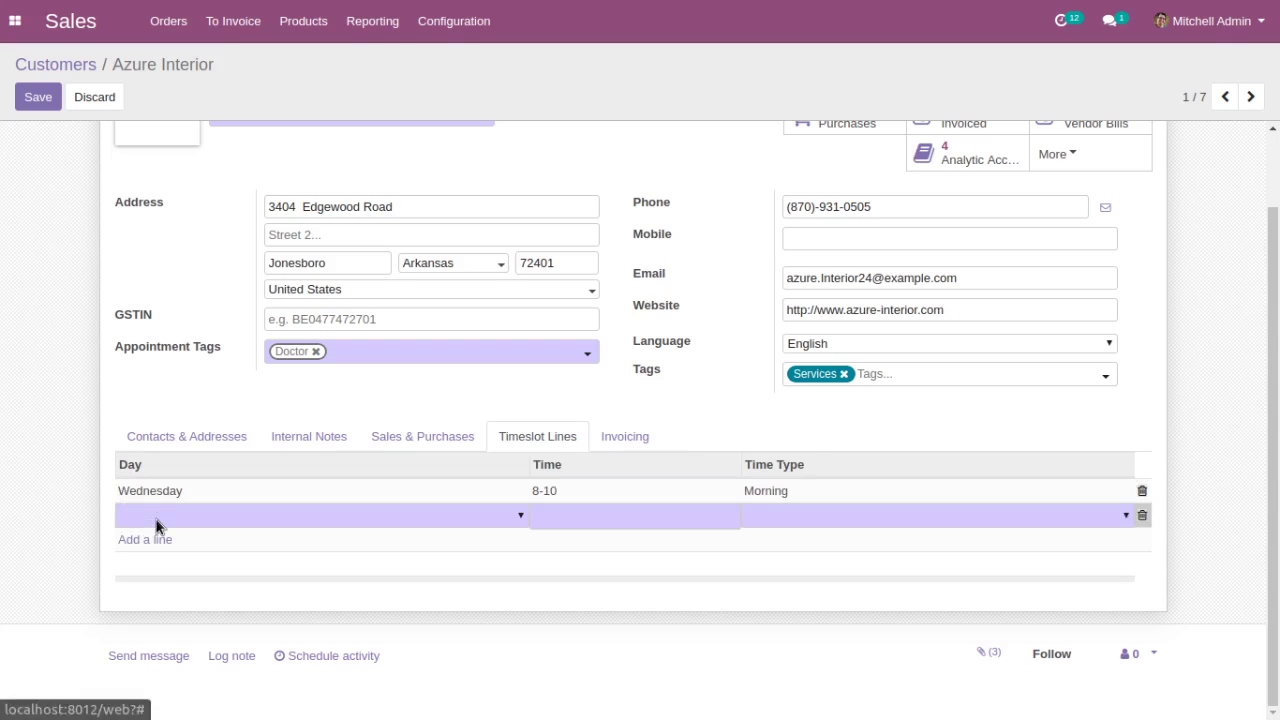
click(159, 595)
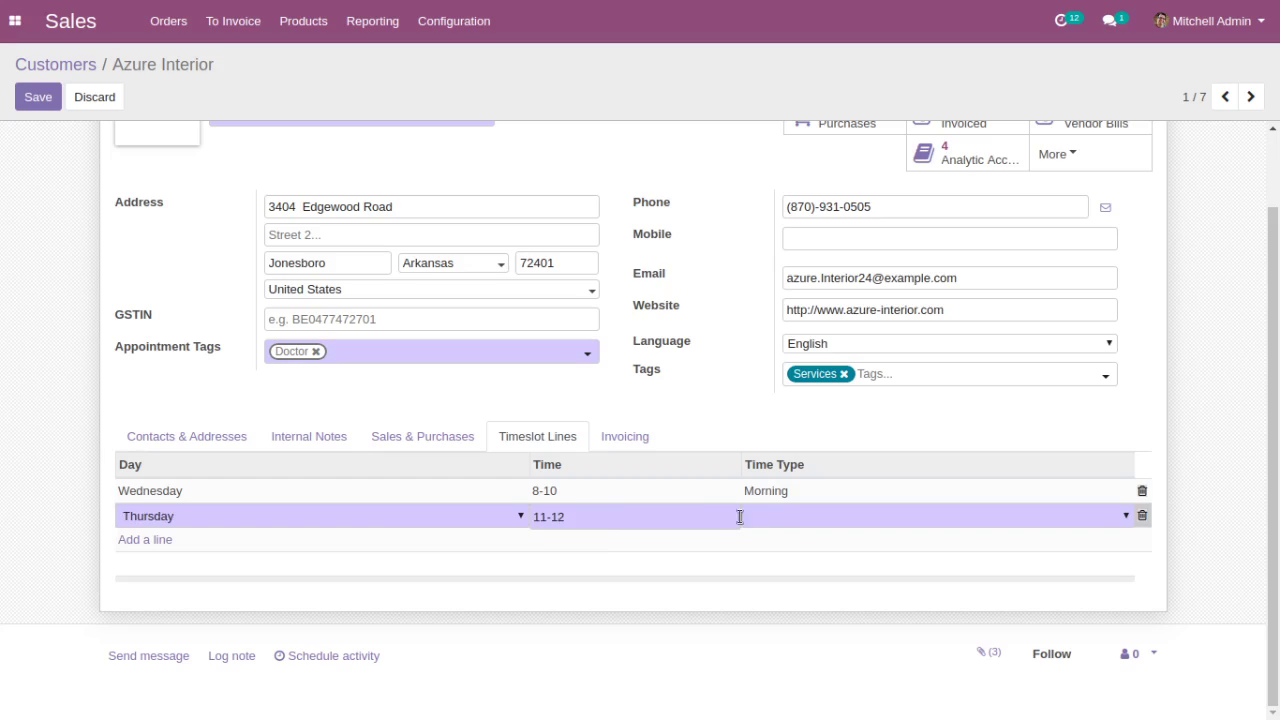
click(787, 557)
click(777, 623)
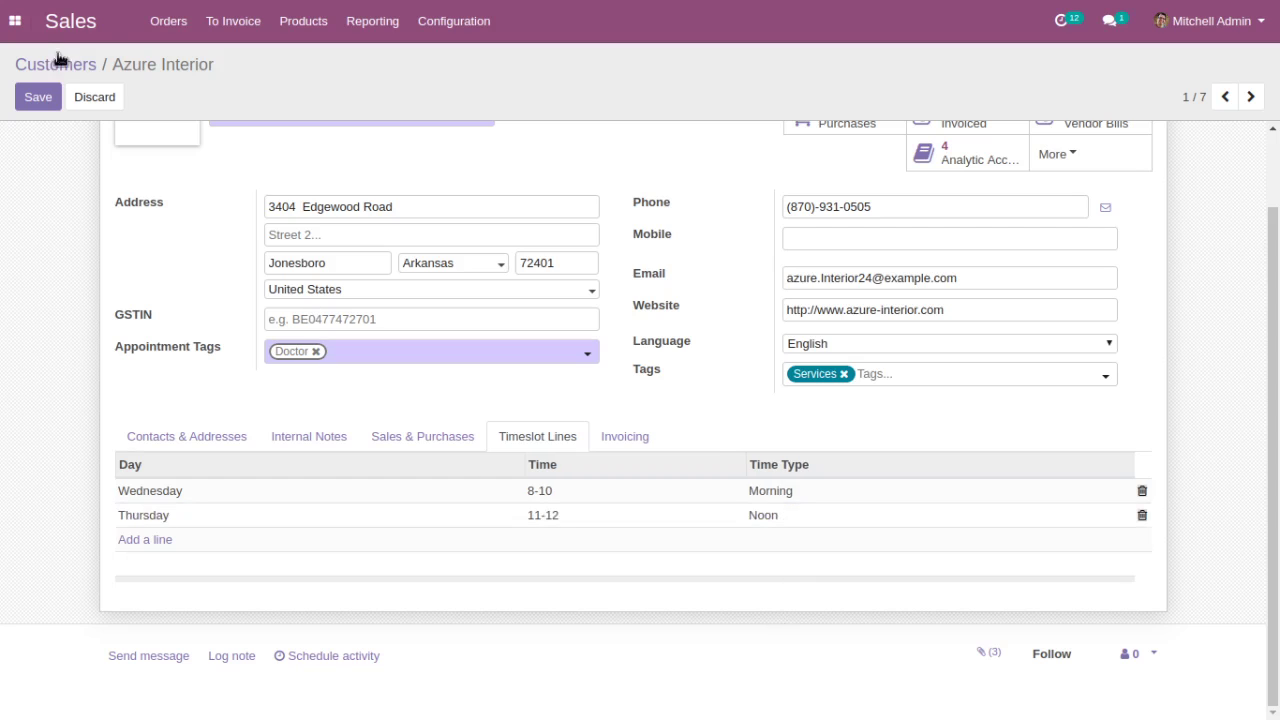
click(38, 97)
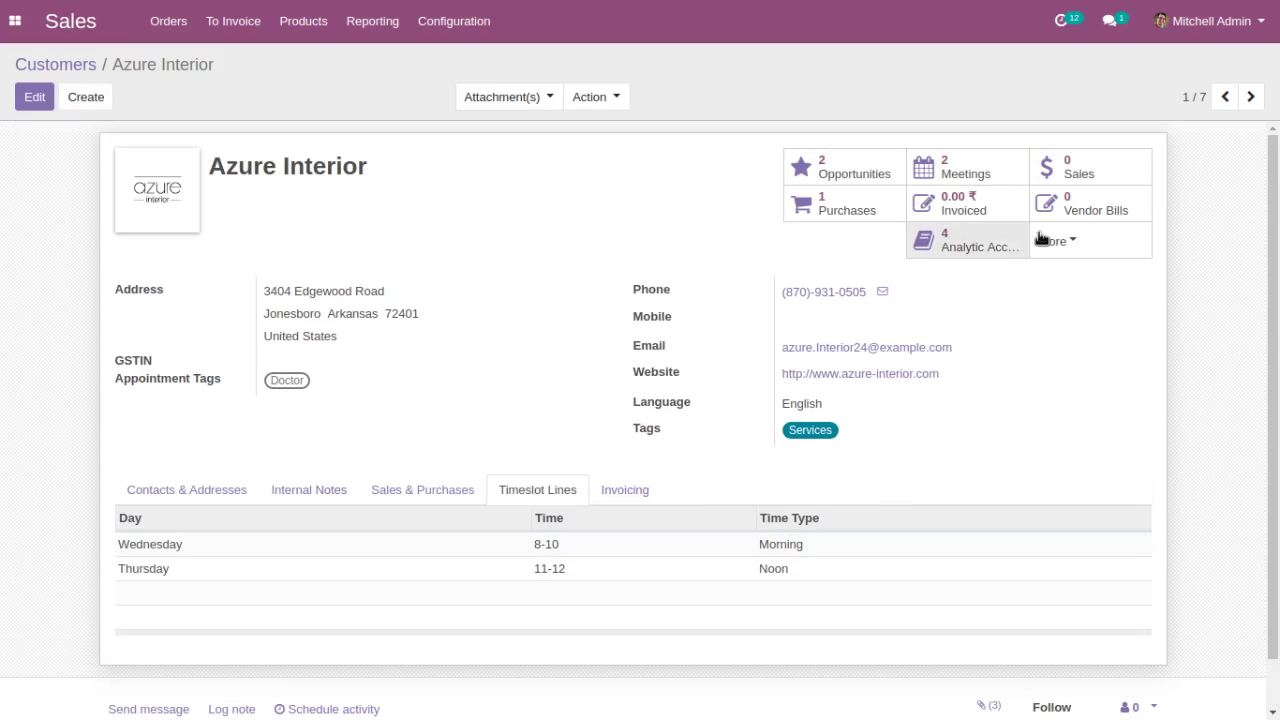
- Edit the Deco Addict customer, marking it as an appointee and assigning the IT Expert appointment tag
click(1248, 100)
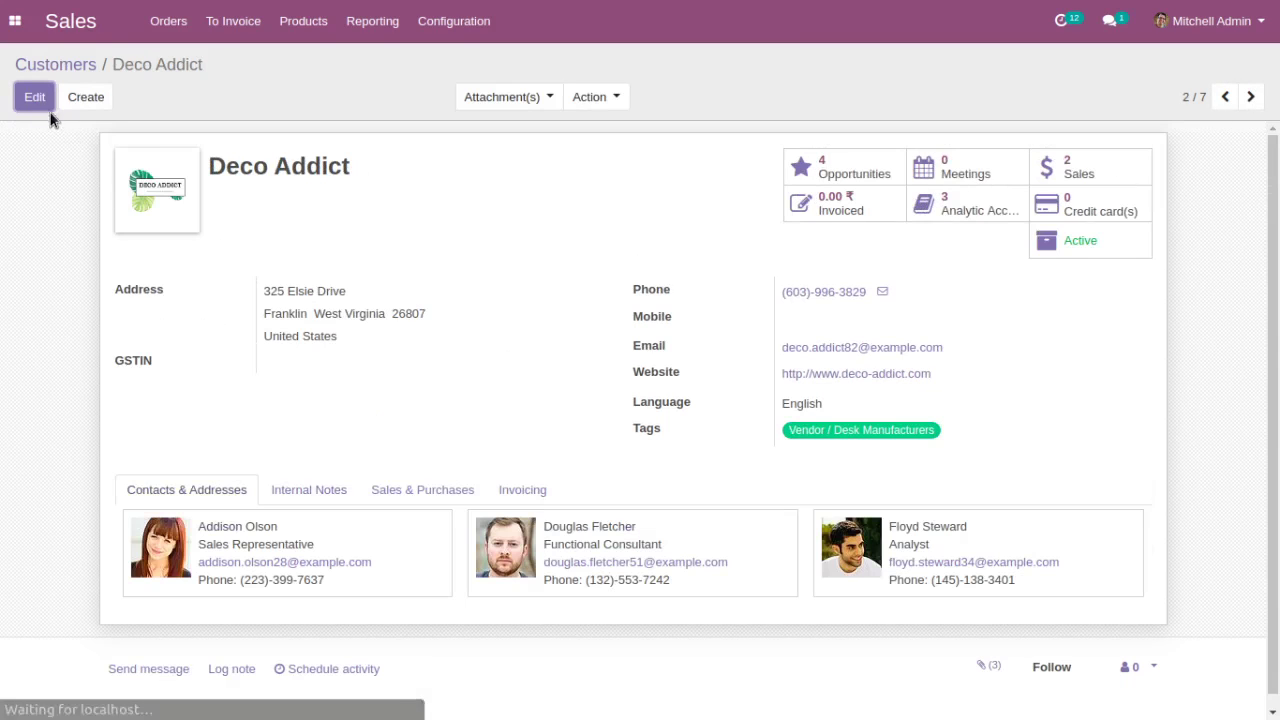
scroll(294, 305, down, 1)
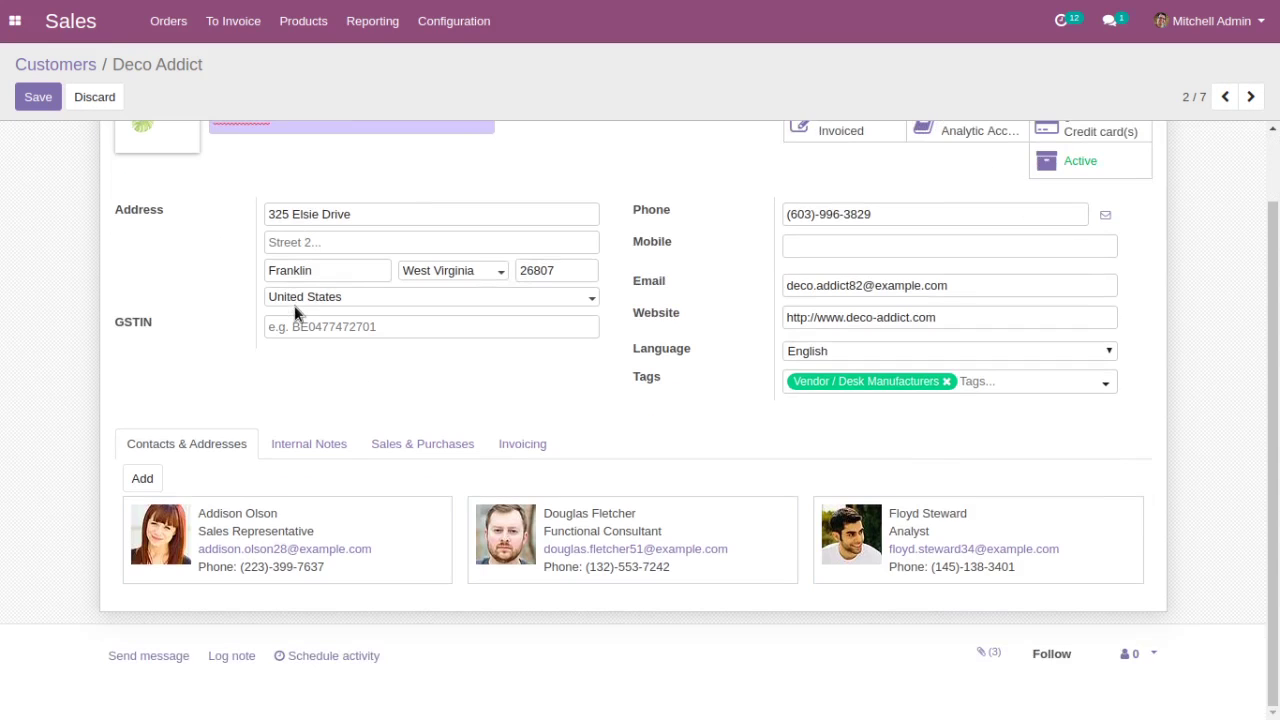
click(415, 444)
scroll(415, 447, down, 3)
click(140, 530)
scroll(347, 598, up, 3)
click(337, 445)
click(328, 487)
- Add a timeslot line to Deco Addict for Thursday, time 5-6, time type Evening, and save the customer
scroll(326, 482, down, 1)
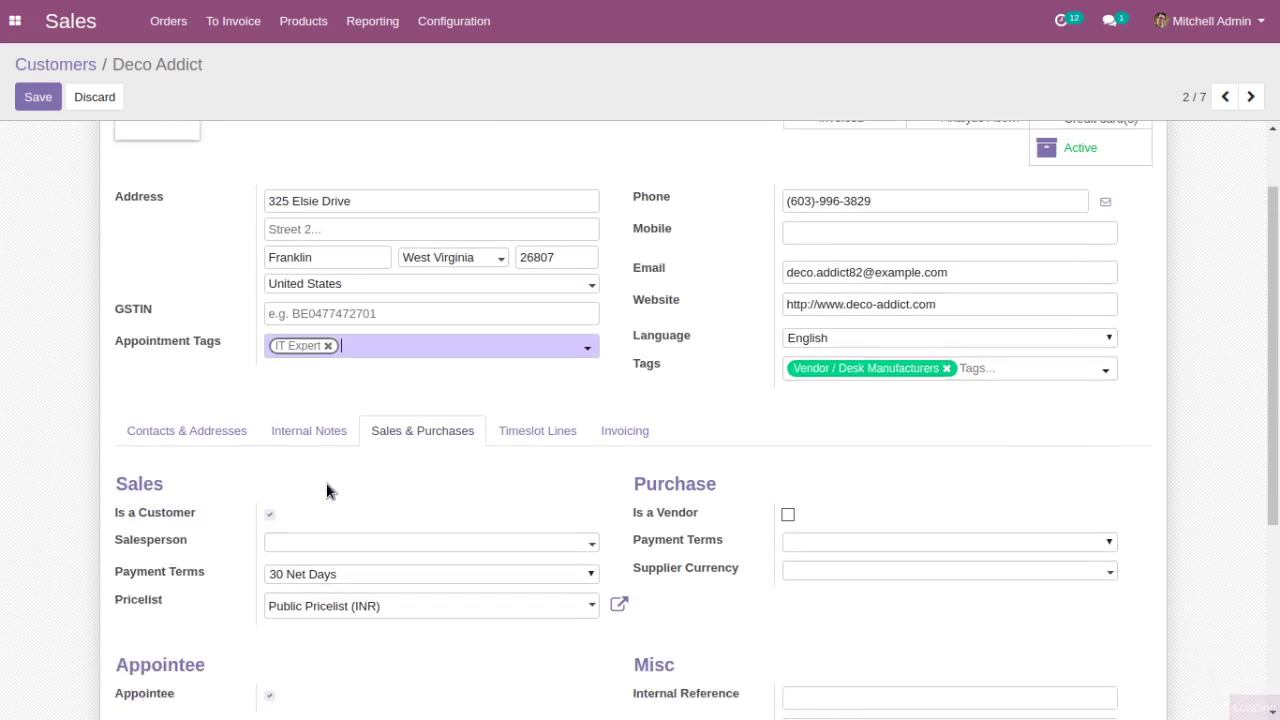
click(521, 414)
click(163, 497)
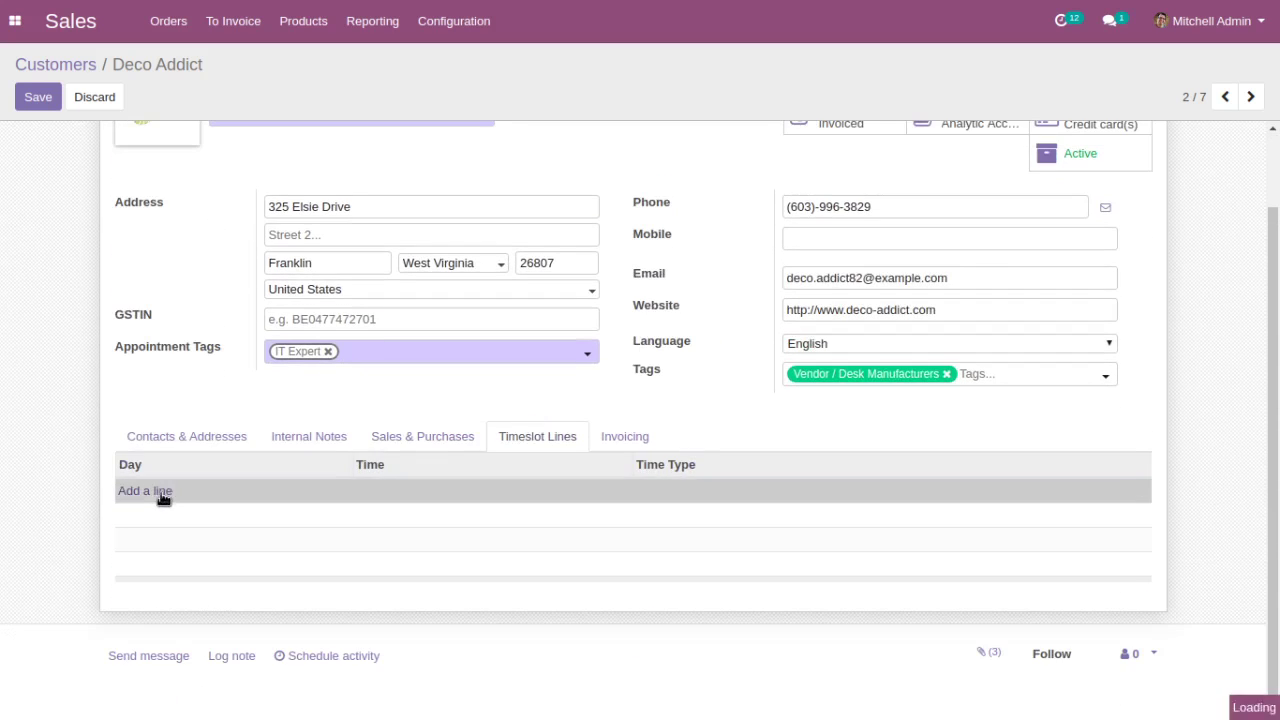
click(166, 576)
click(437, 497)
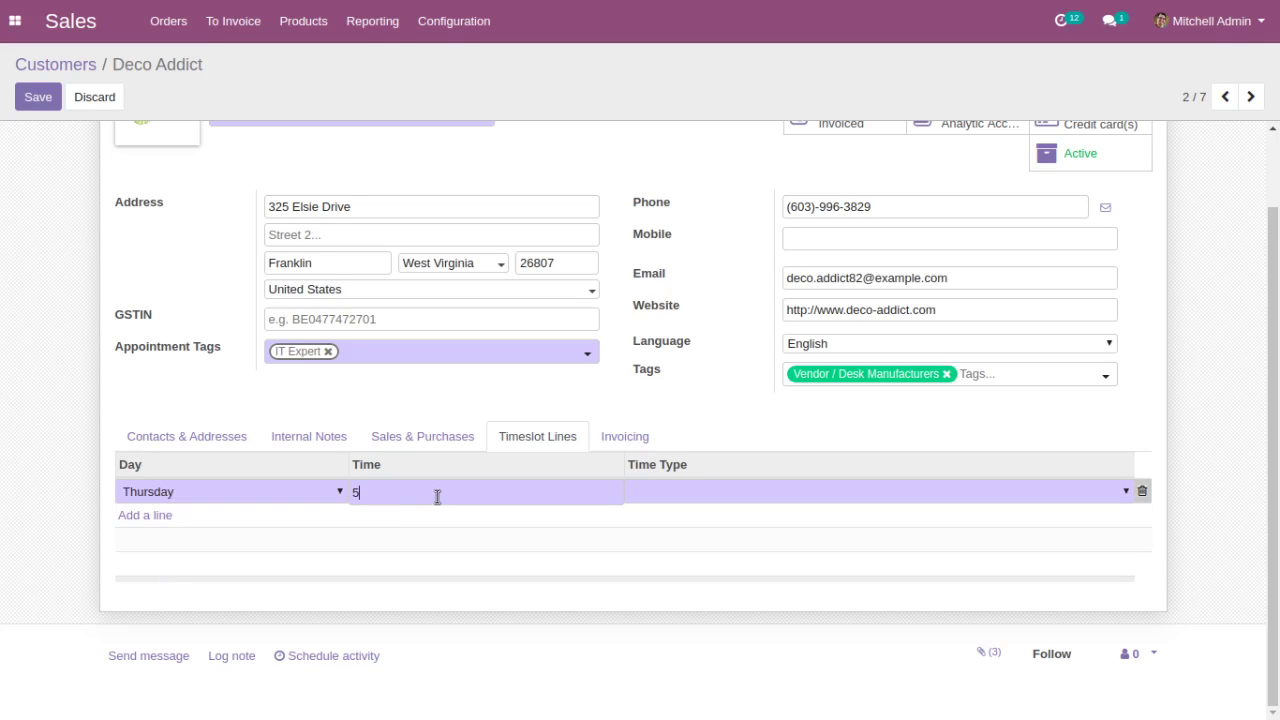
click(676, 553)
click(674, 491)
click(669, 545)
click(38, 97)
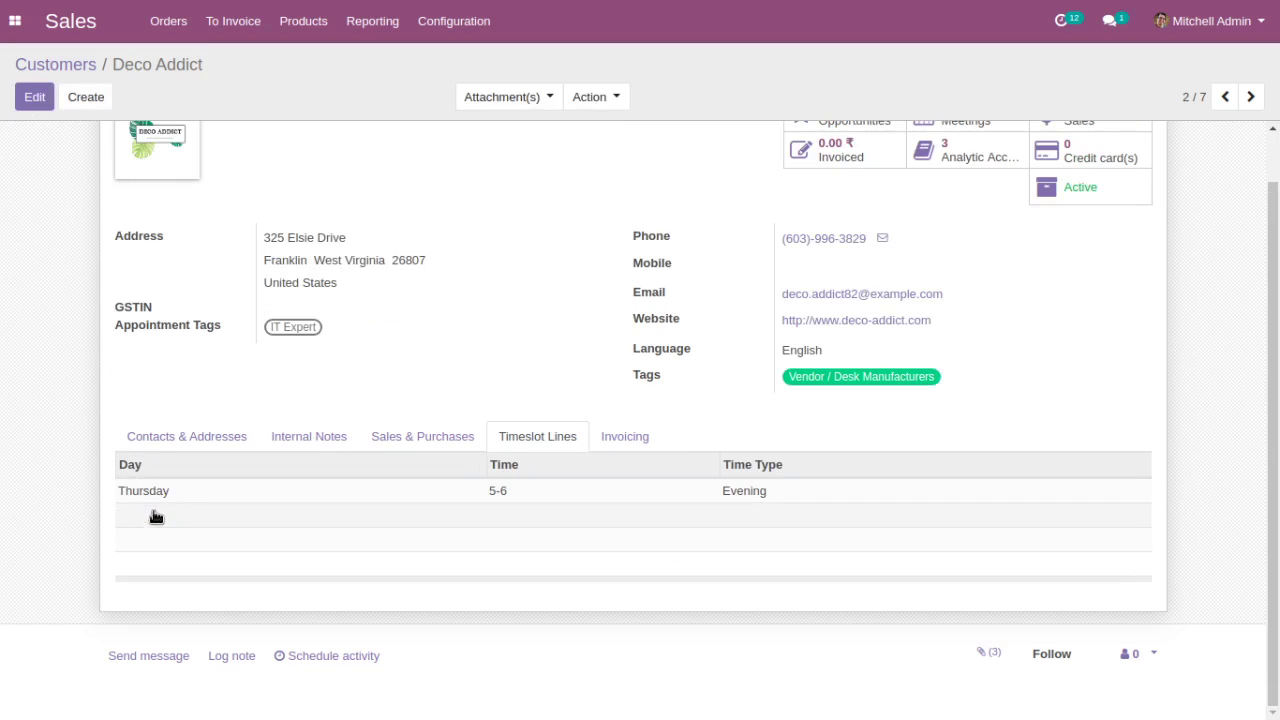
- Add another Deco Addict timeslot for Friday, time 9-10, time type Night, and save the customer
click(35, 97)
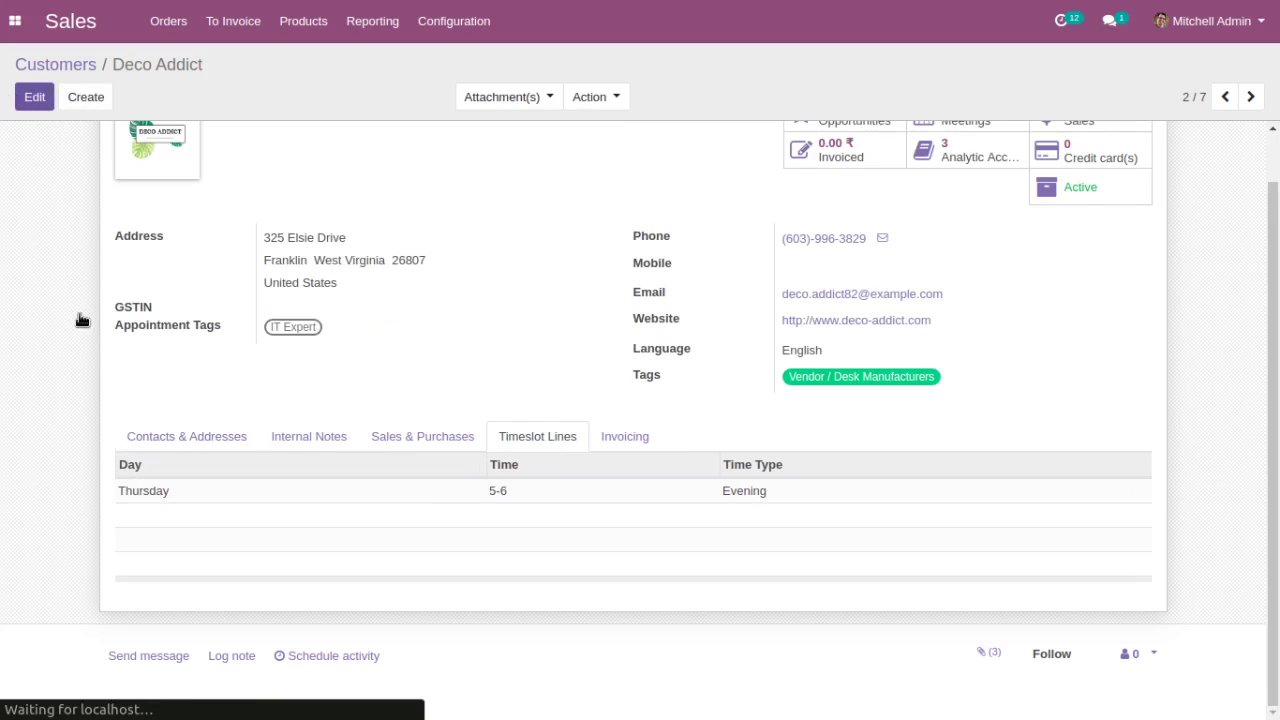
click(150, 514)
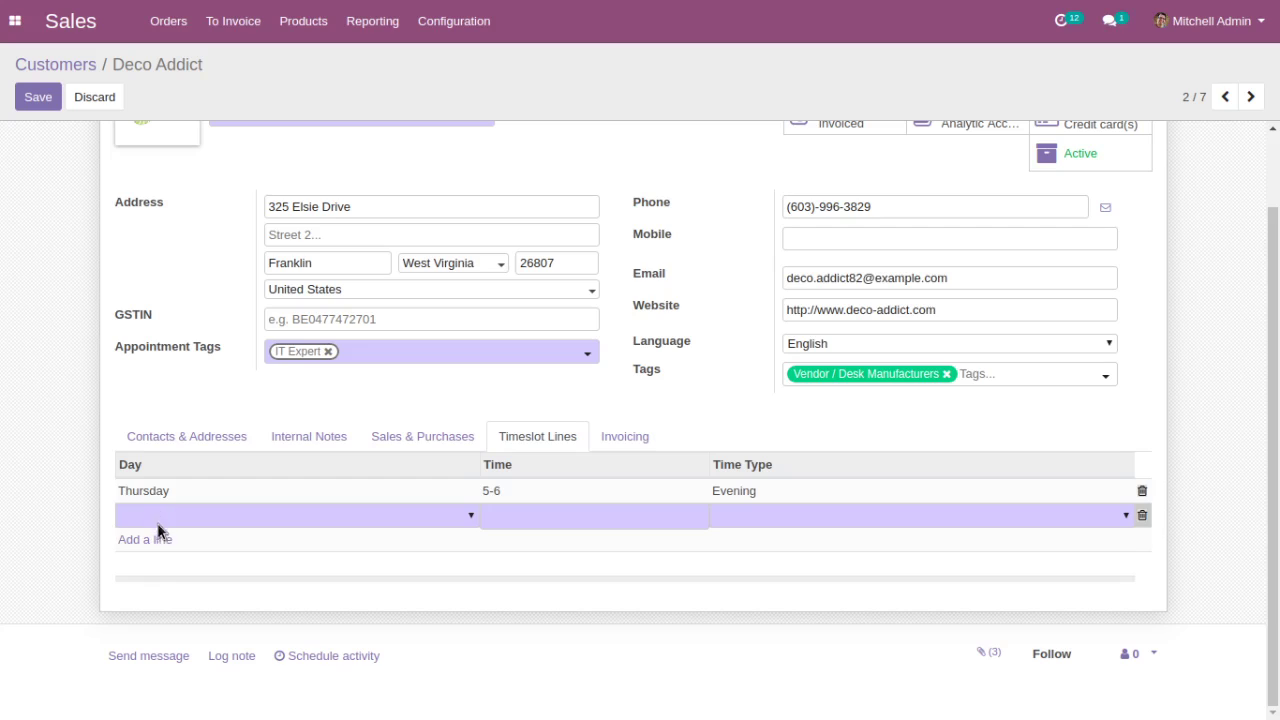
click(157, 622)
click(771, 584)
click(45, 98)
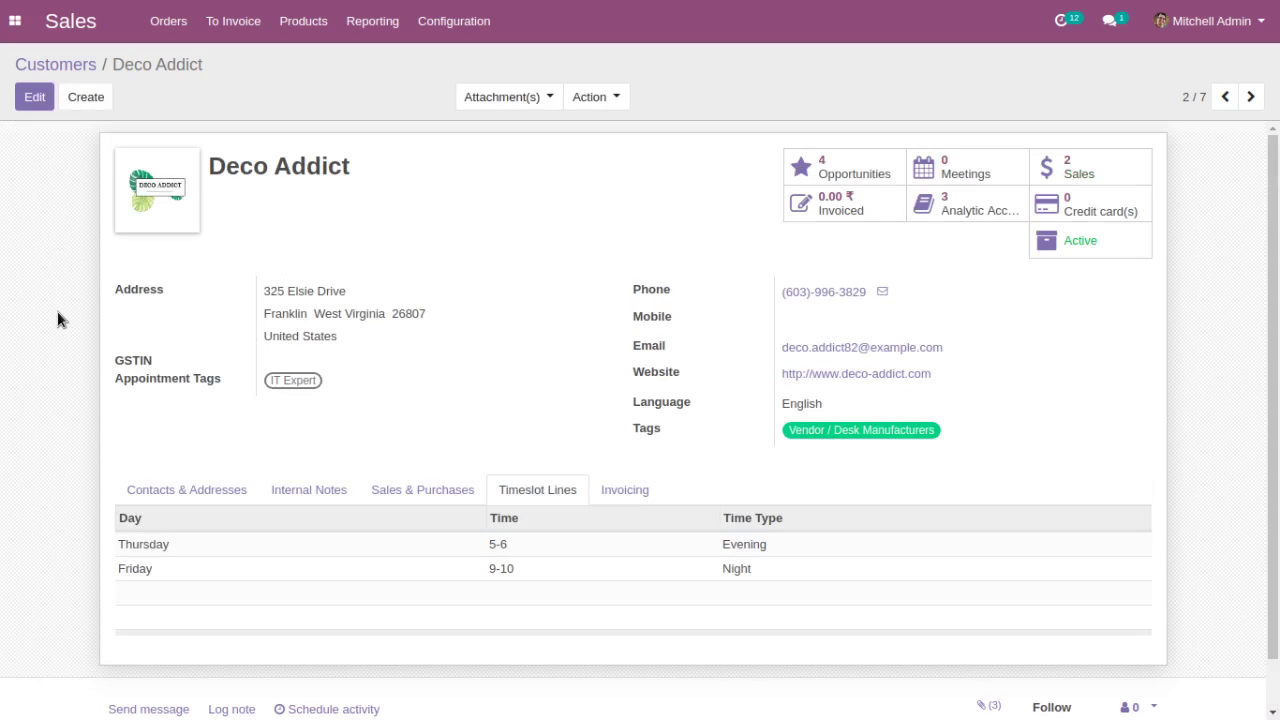
- Switch to the Appointment app and open the Request Appointment calendar
click(15, 20)
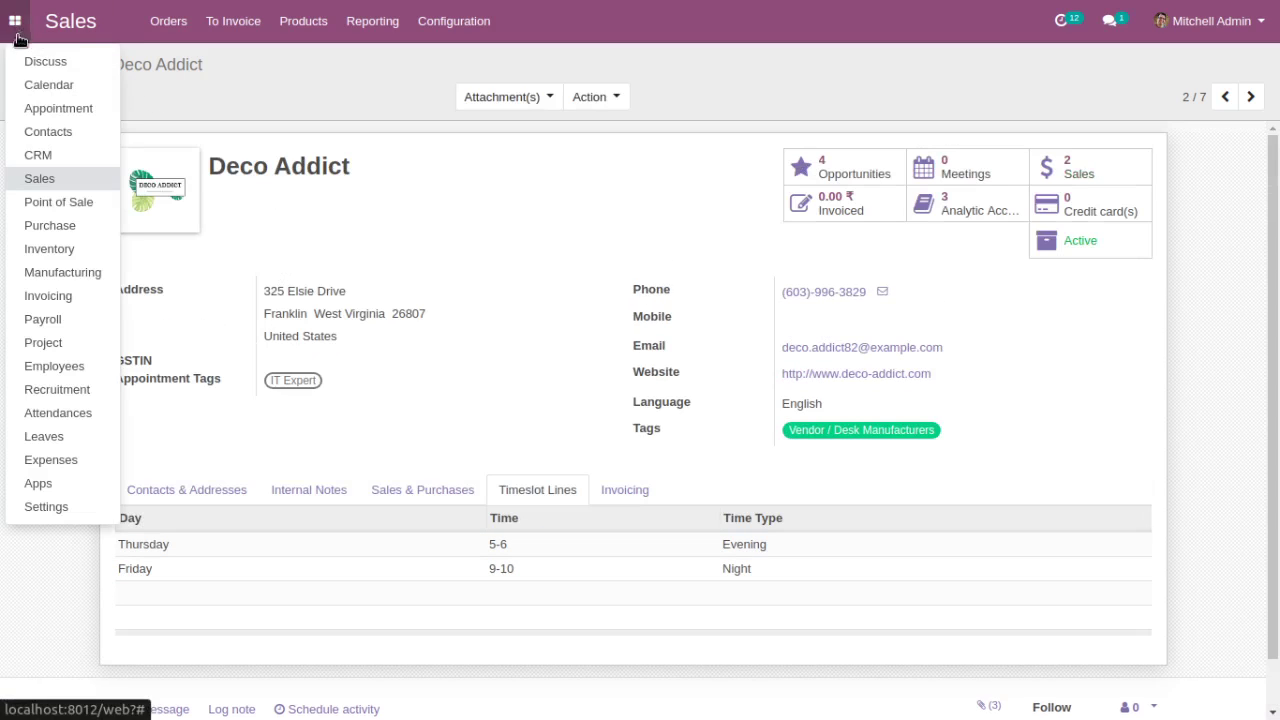
click(40, 110)
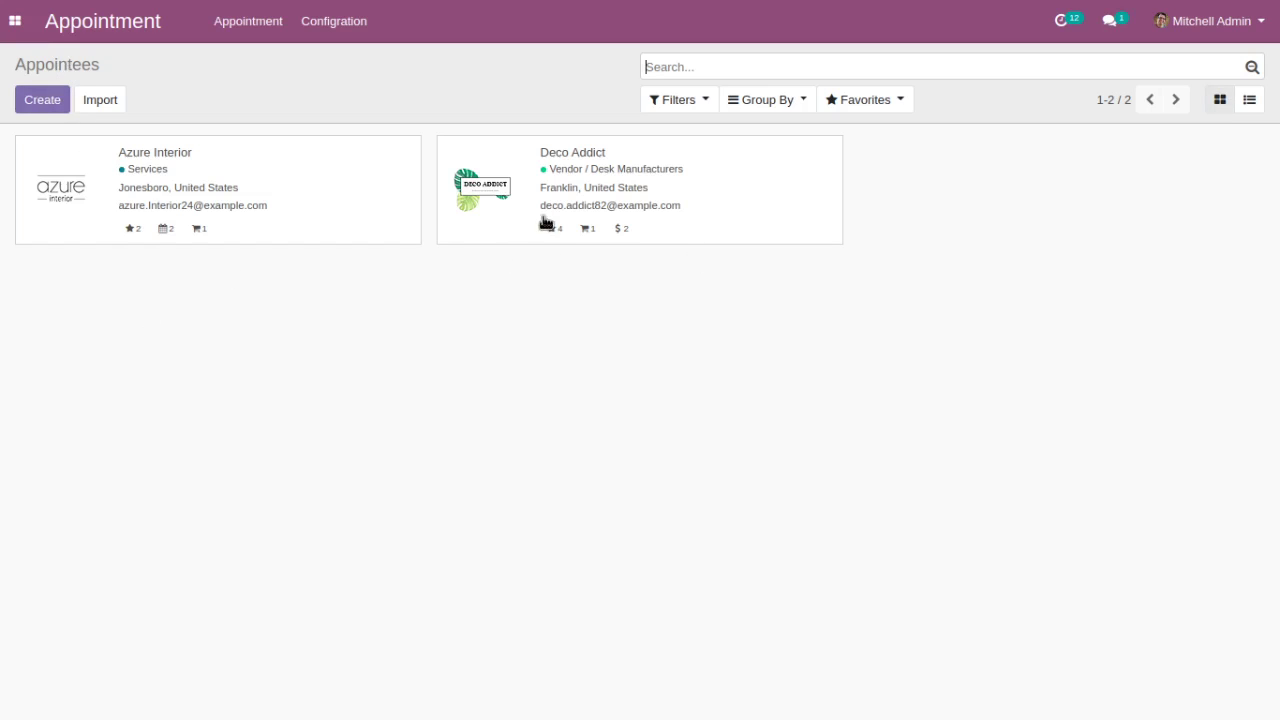
click(250, 24)
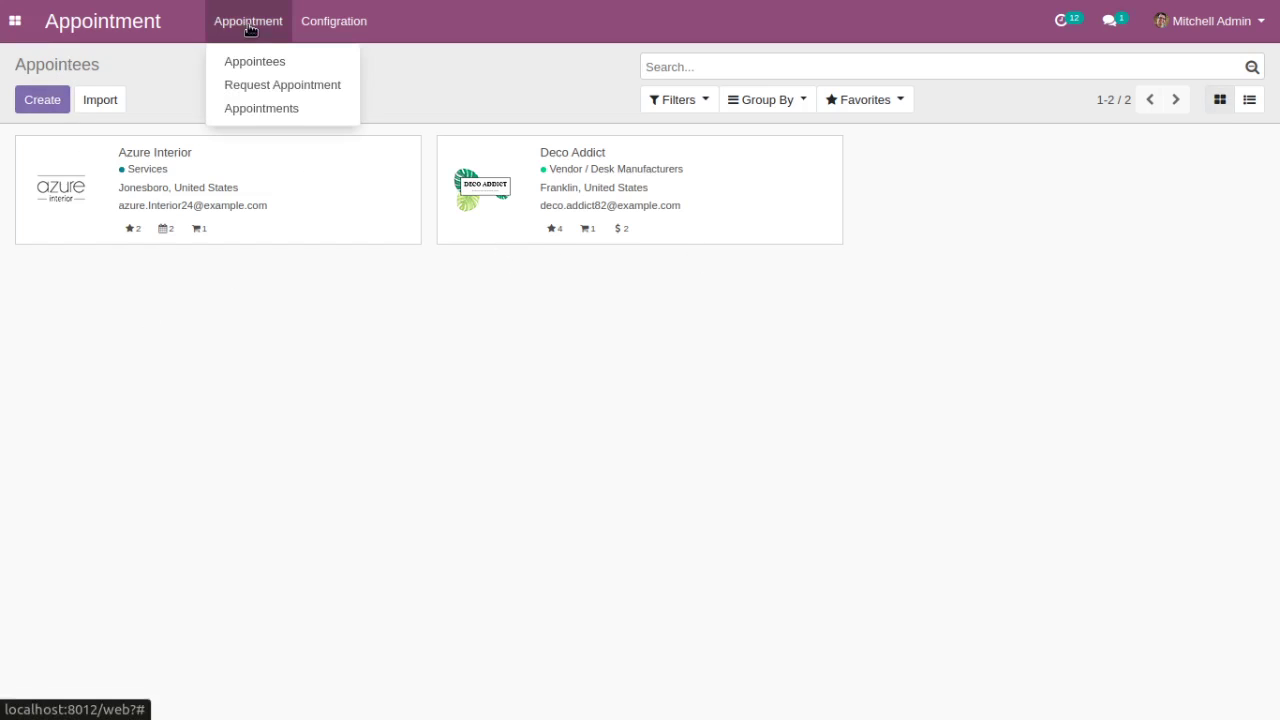
click(291, 90)
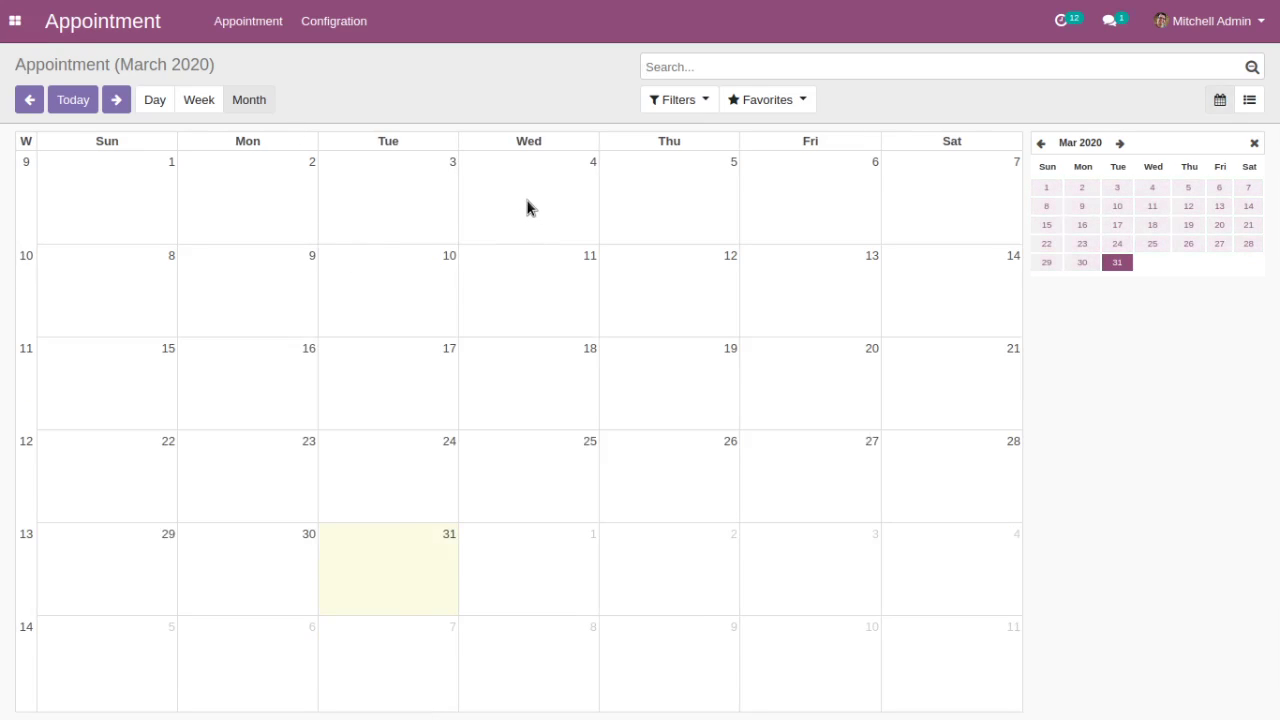
- Create an appointment request for April 1, 2020 with Doctor, appointed to Azure Interior, in the 8-10 Morning [ Wednesday ] timeslot
click(116, 99)
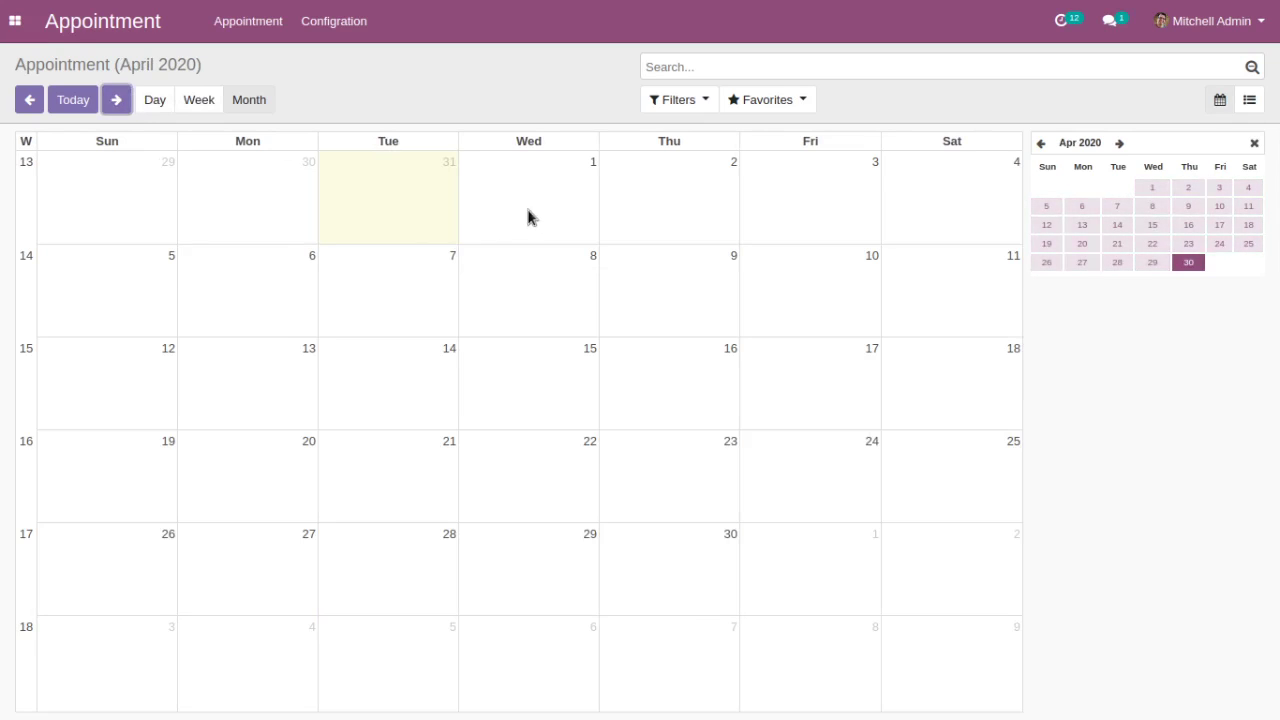
click(537, 219)
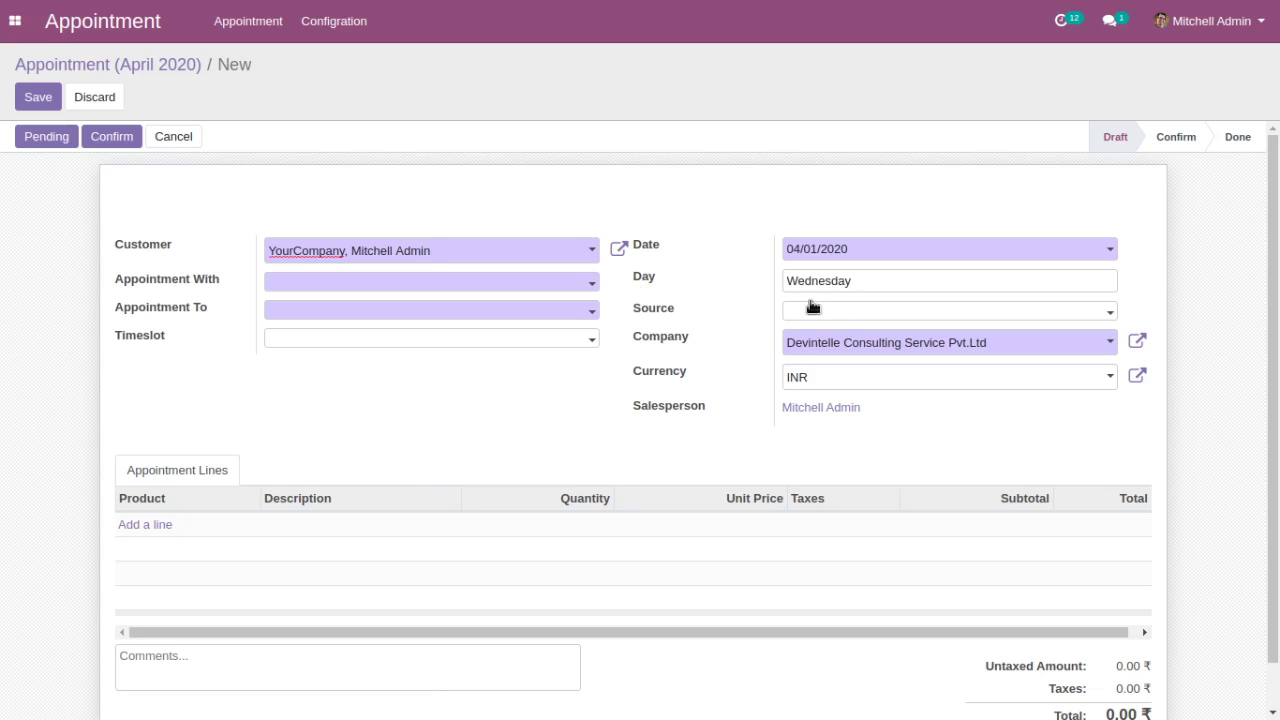
click(330, 287)
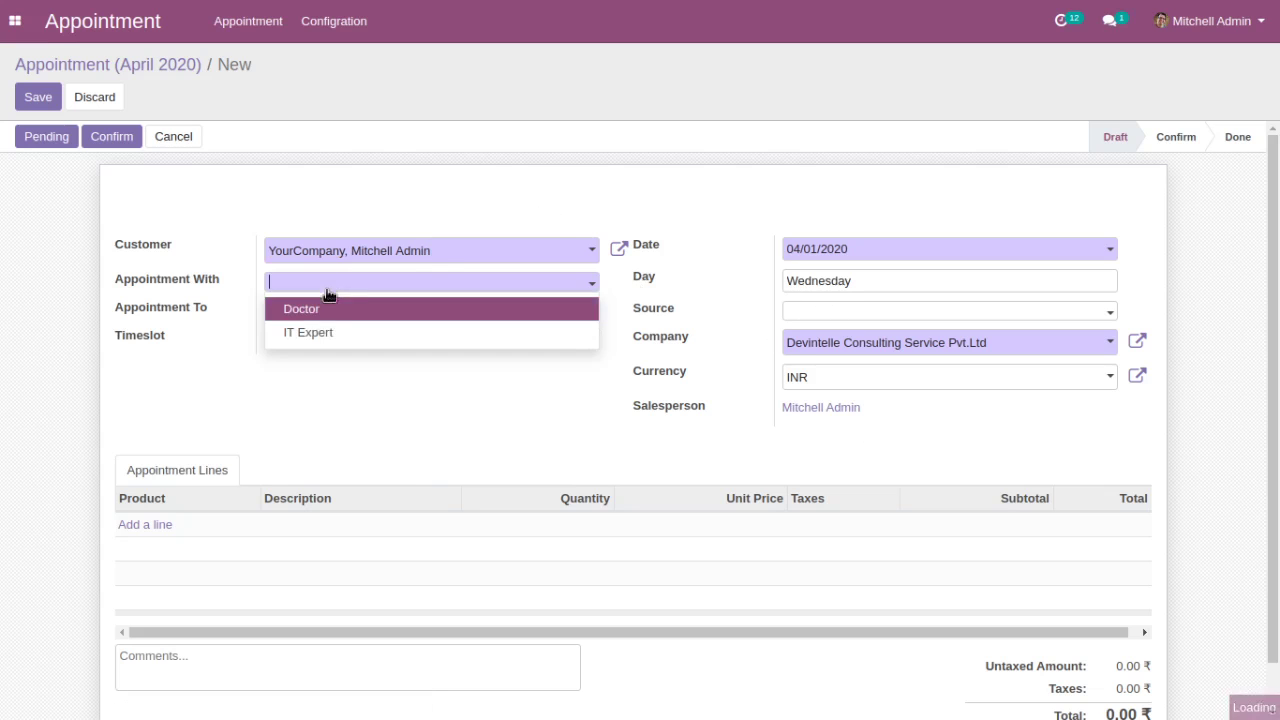
click(329, 308)
click(298, 317)
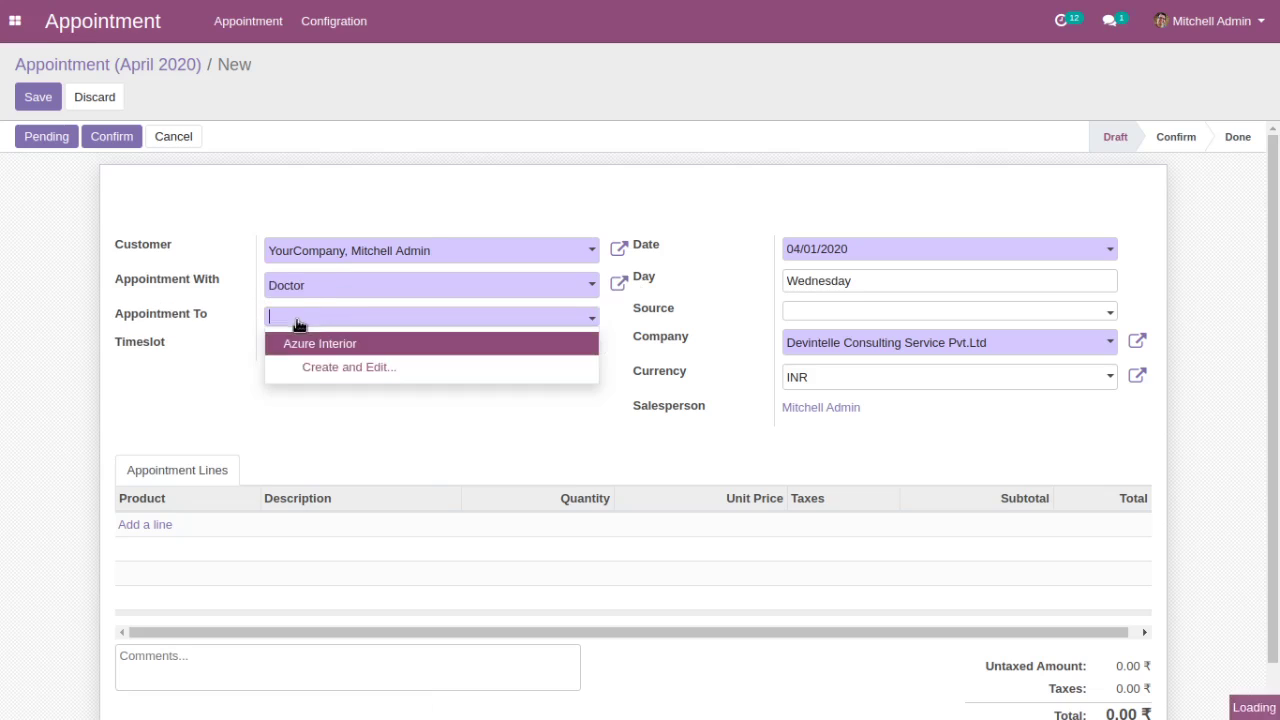
click(300, 337)
click(318, 352)
click(317, 377)
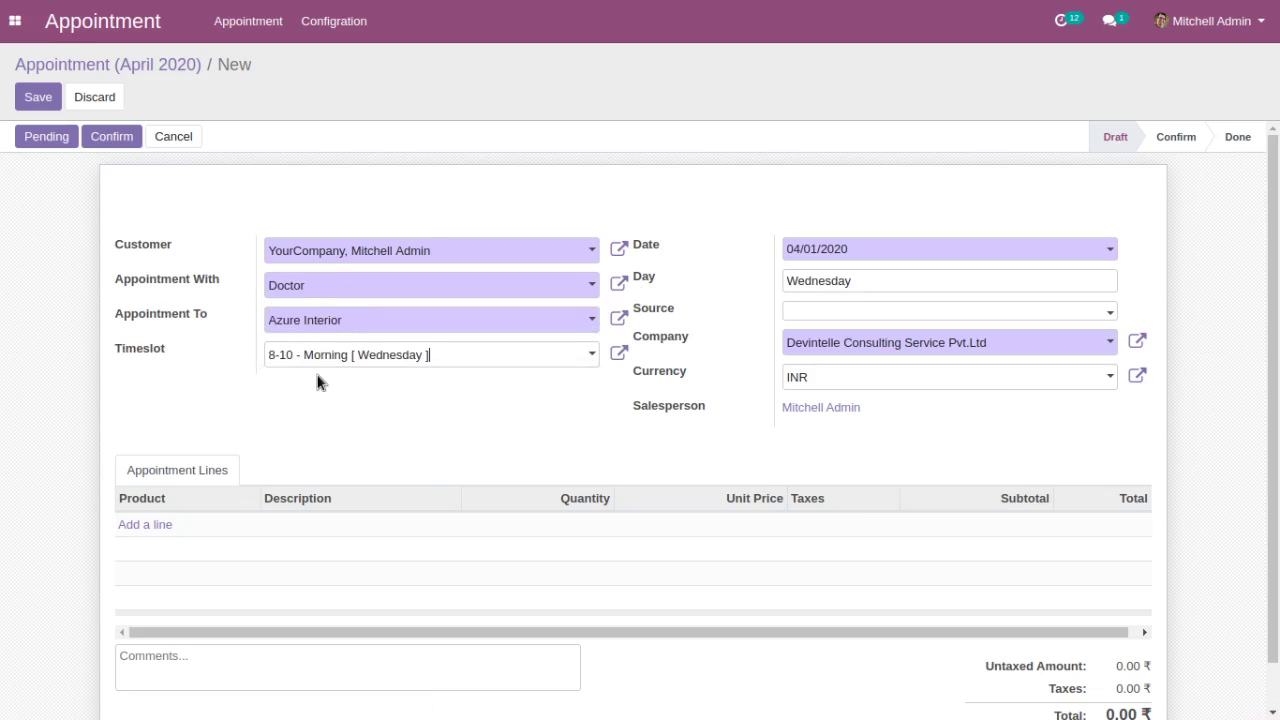
- Add an appointment line for the product [CONS_89957] Bolt
click(155, 526)
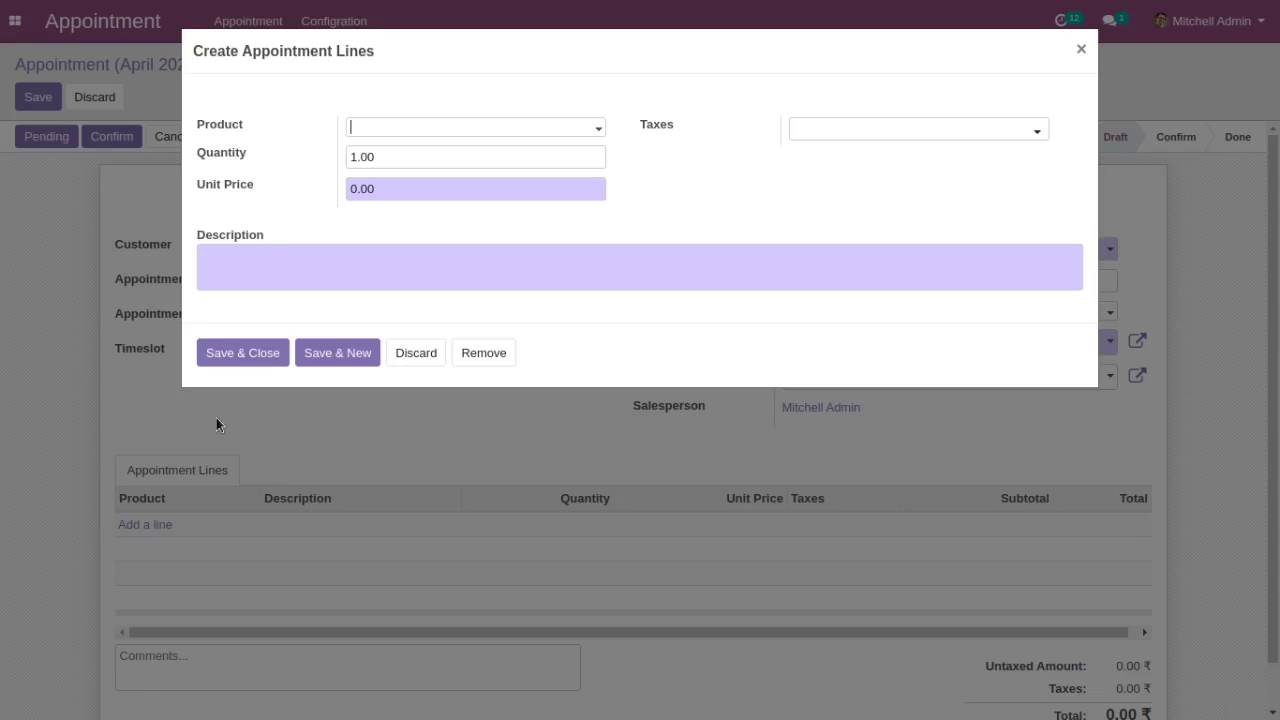
click(403, 134)
click(397, 199)
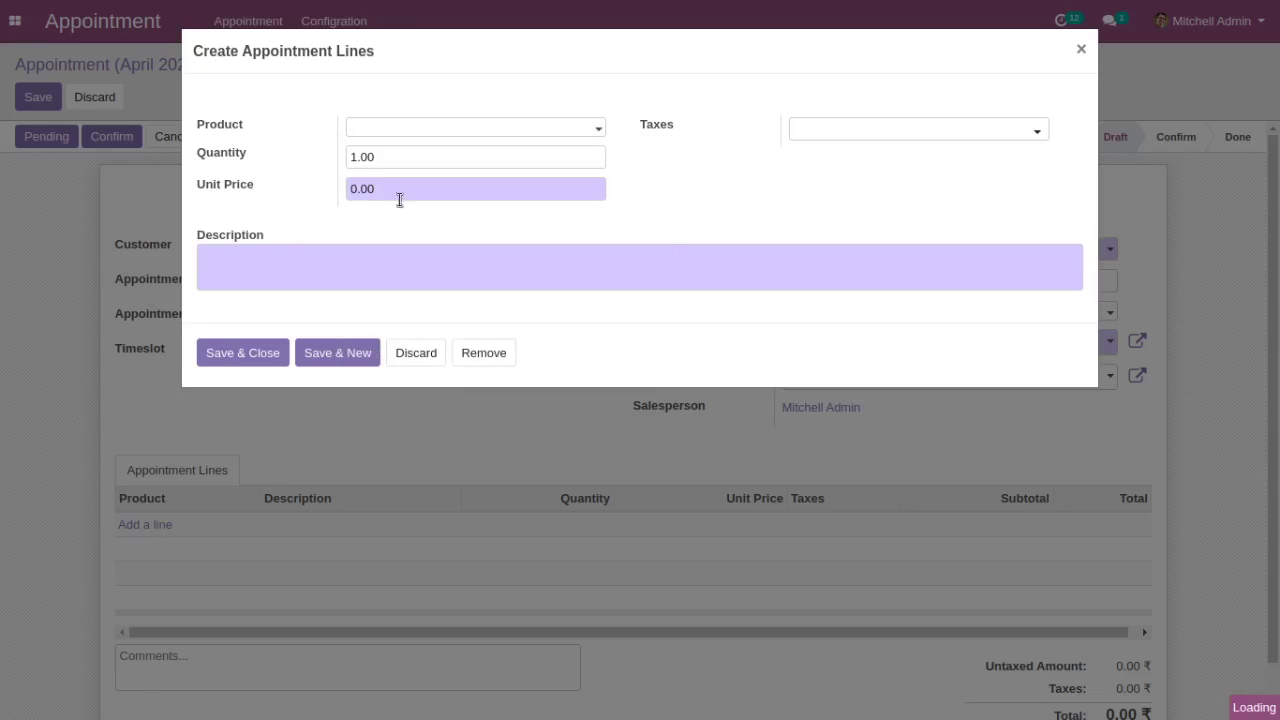
click(264, 358)
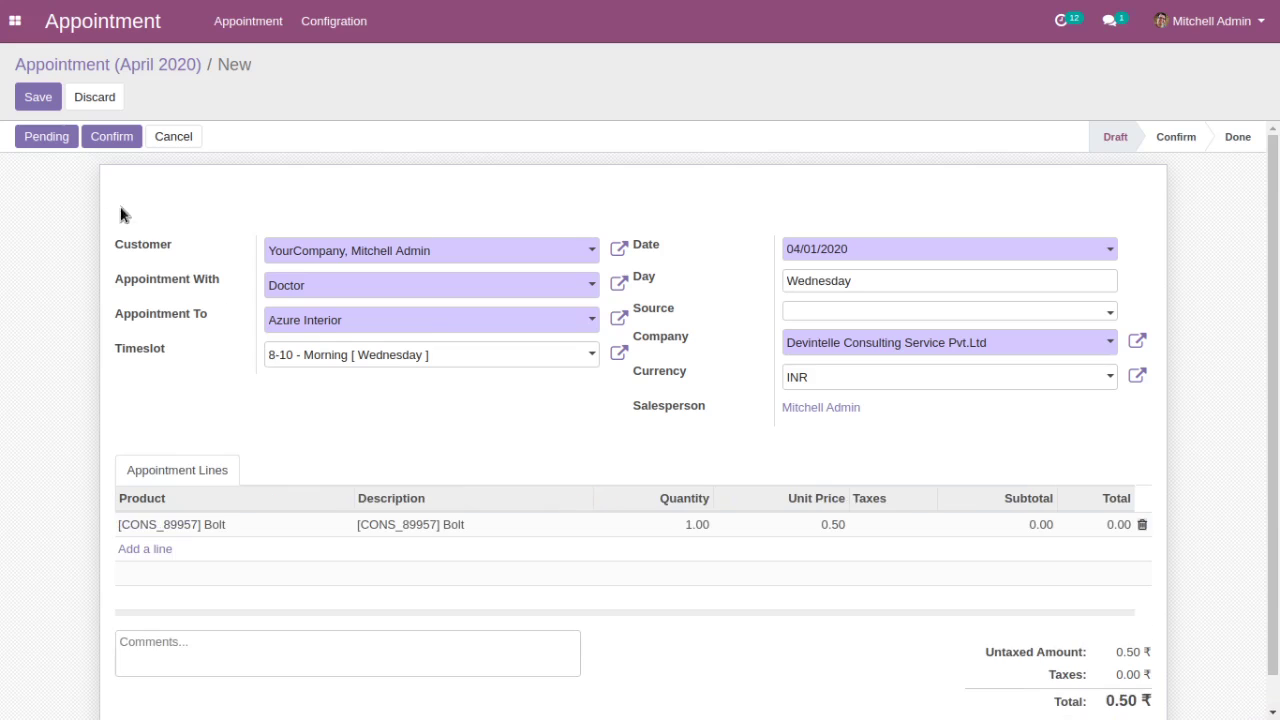
- Save and confirm the appointment request, and create its invoice
click(40, 100)
click(118, 136)
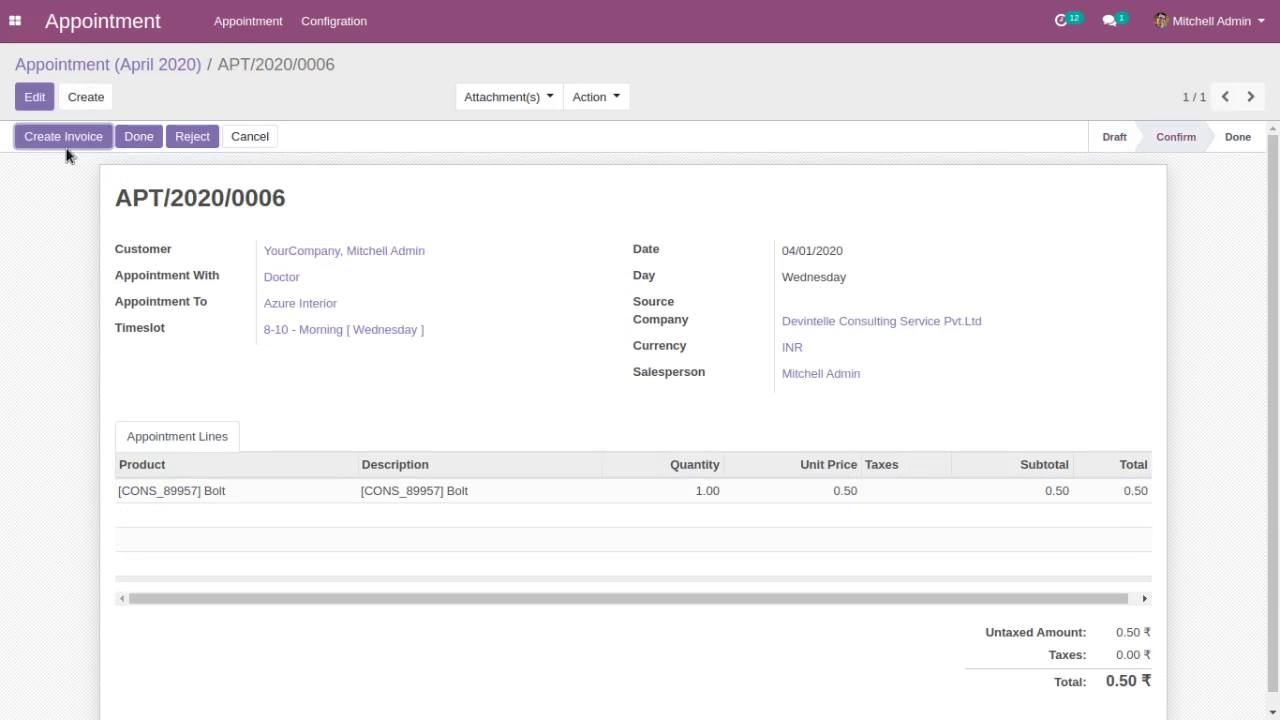
click(42, 140)
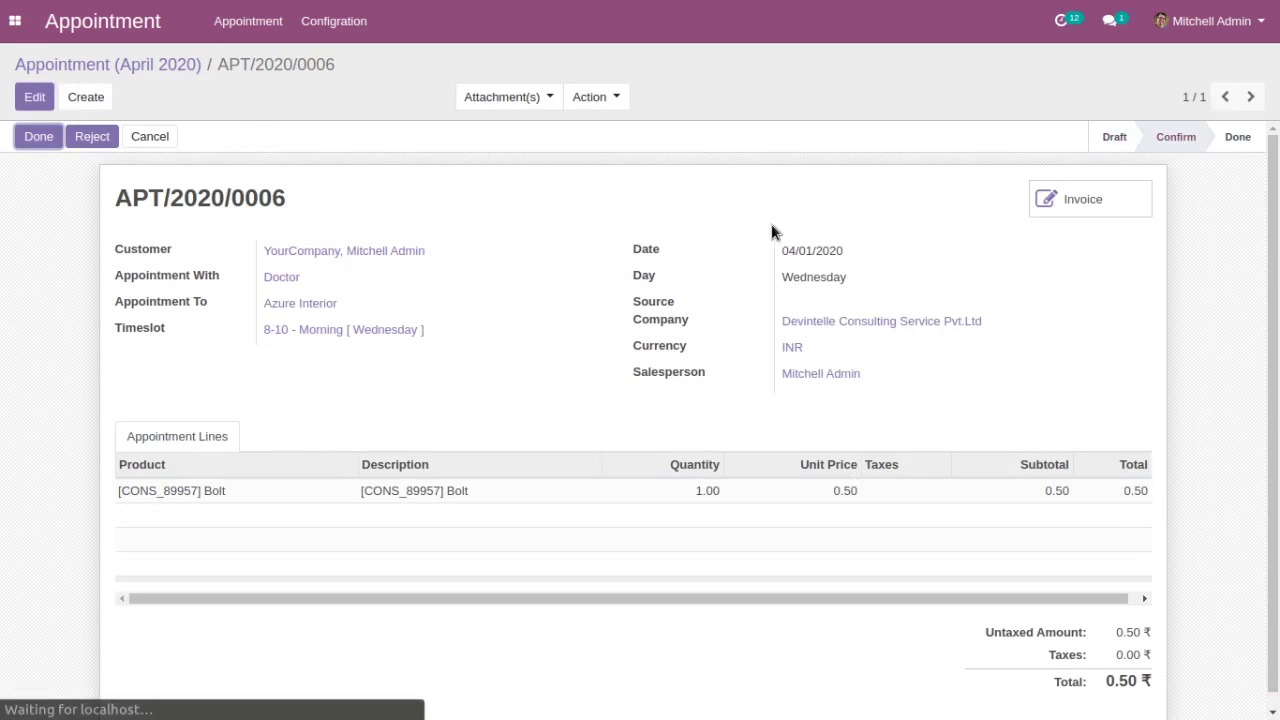
- Review the invoice linked to the appointment and return to the appointment record
click(1076, 210)
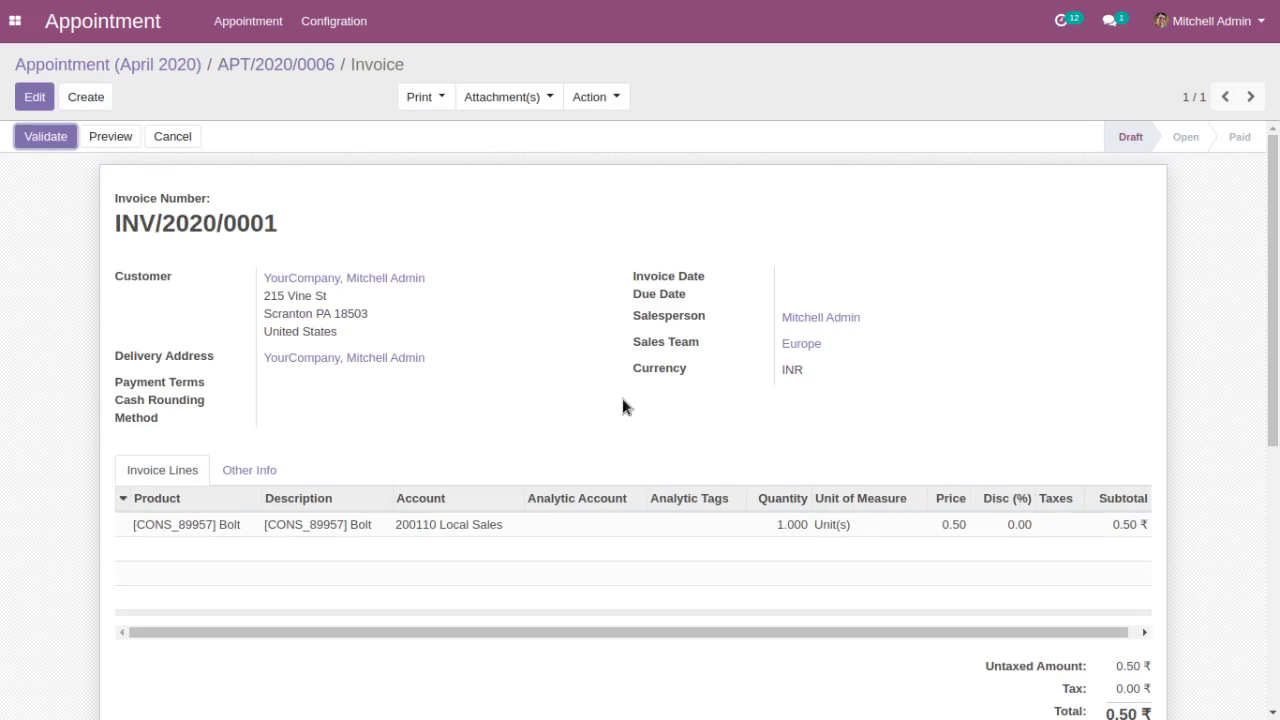
scroll(673, 397, down, 3)
scroll(691, 574, up, 3)
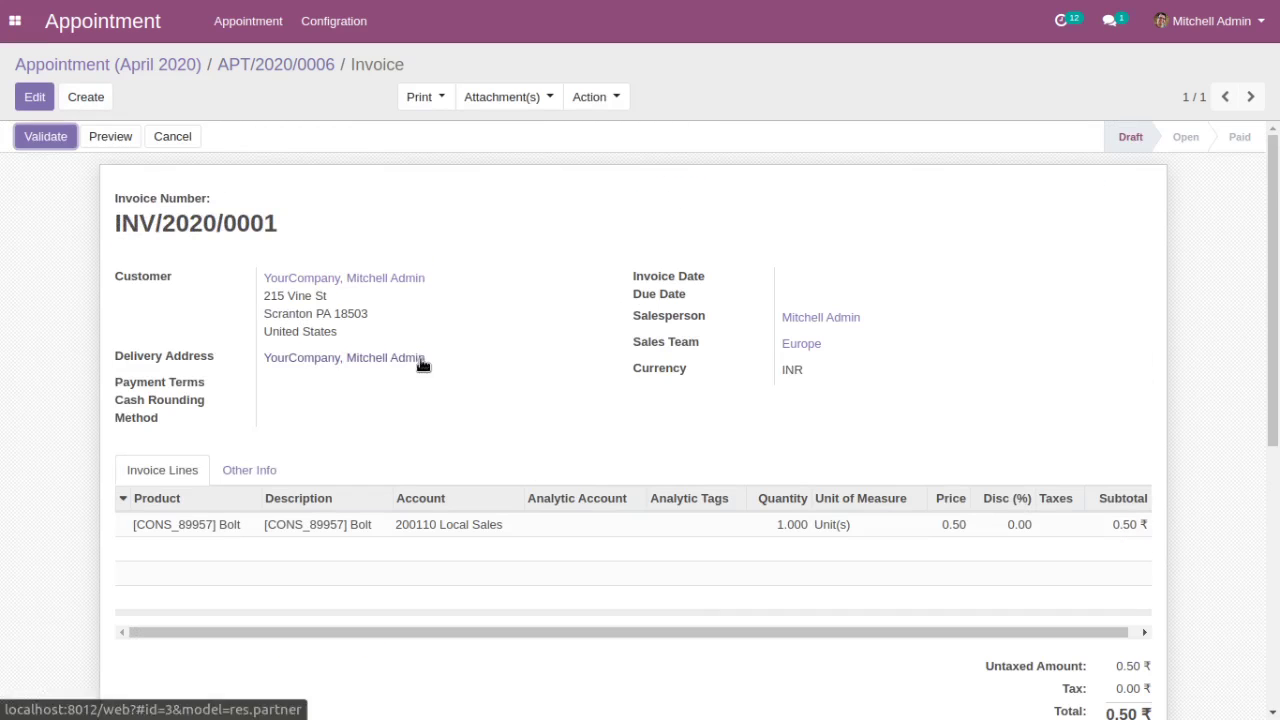
click(265, 66)
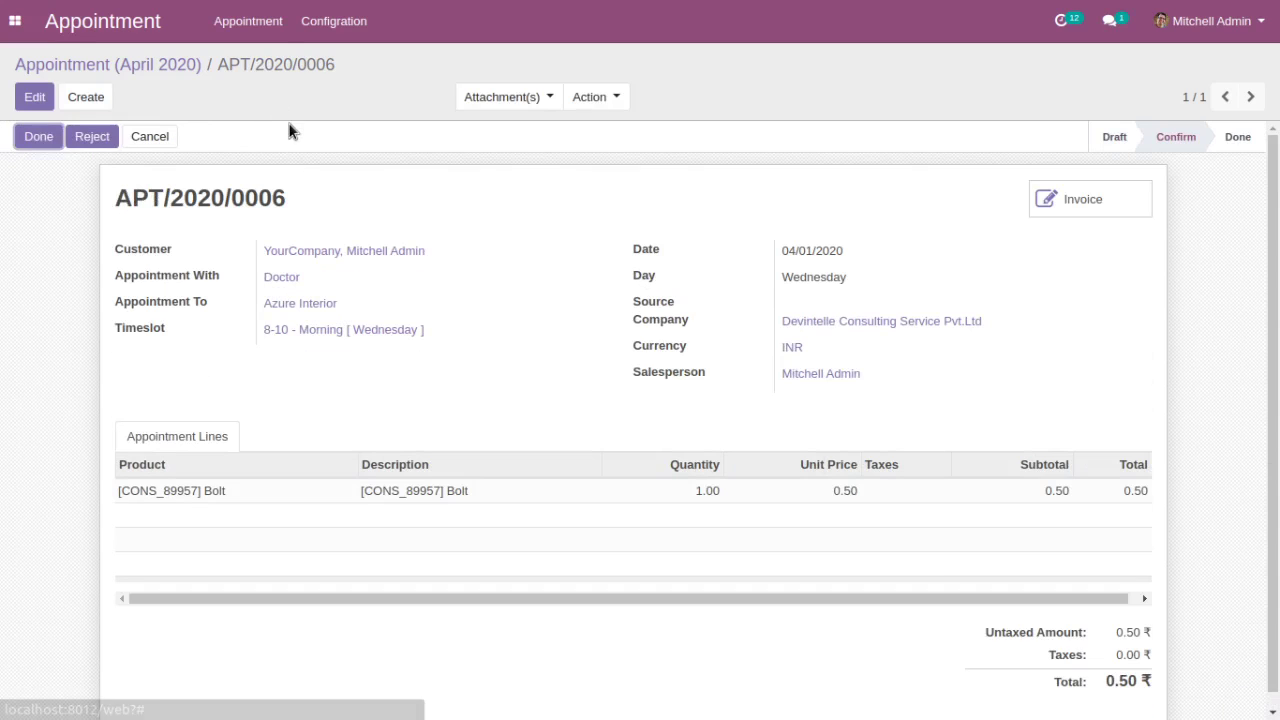
- View the list of appointments and the list of appointees
click(258, 28)
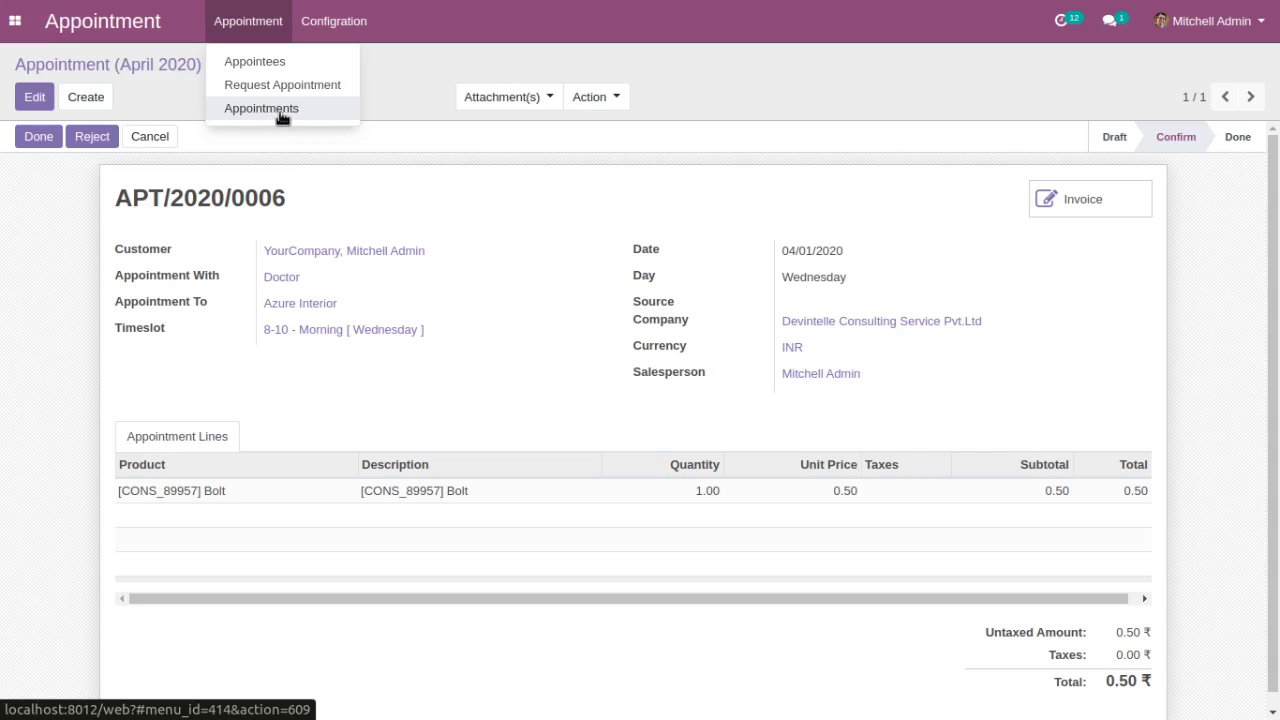
click(276, 116)
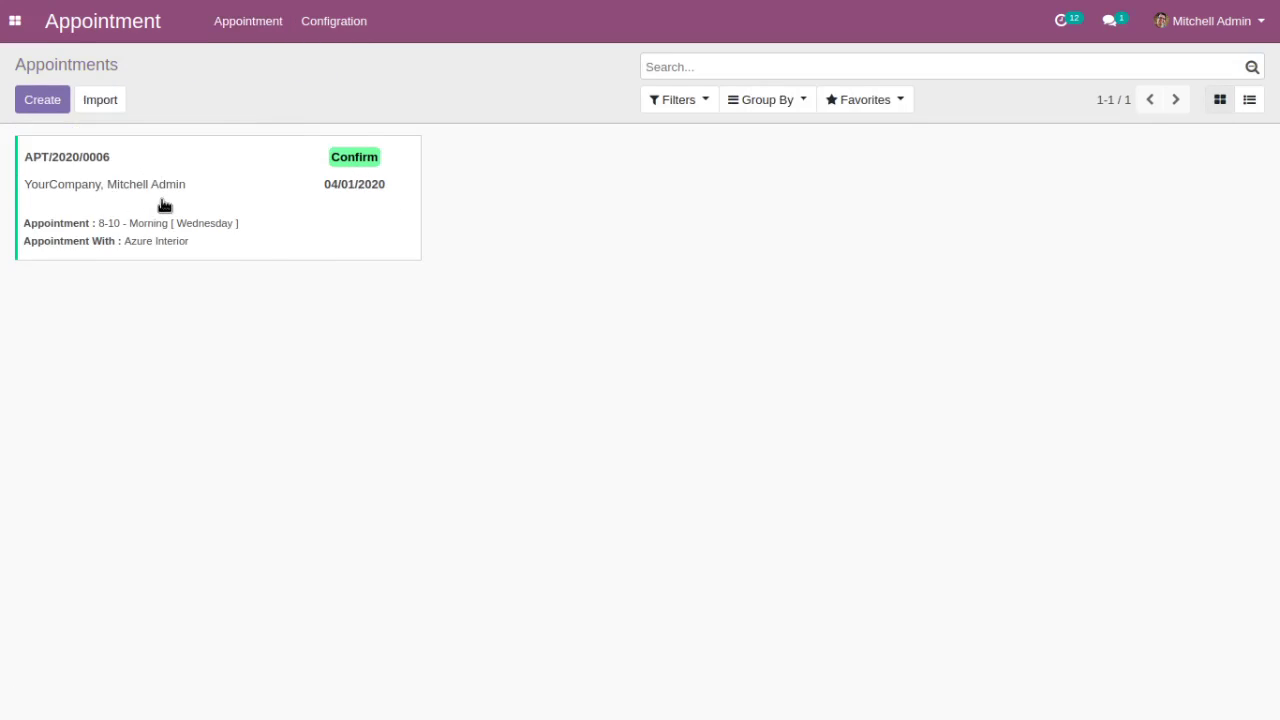
click(240, 24)
click(244, 62)
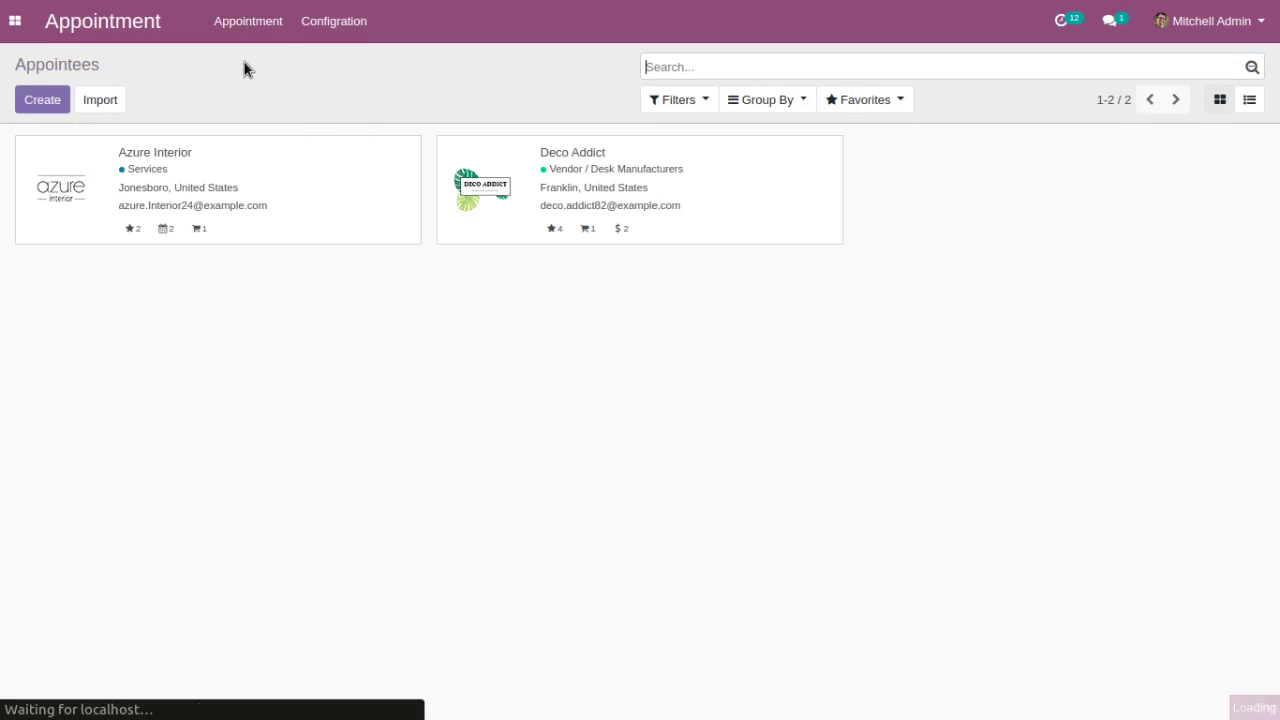
click(242, 28)
click(252, 81)
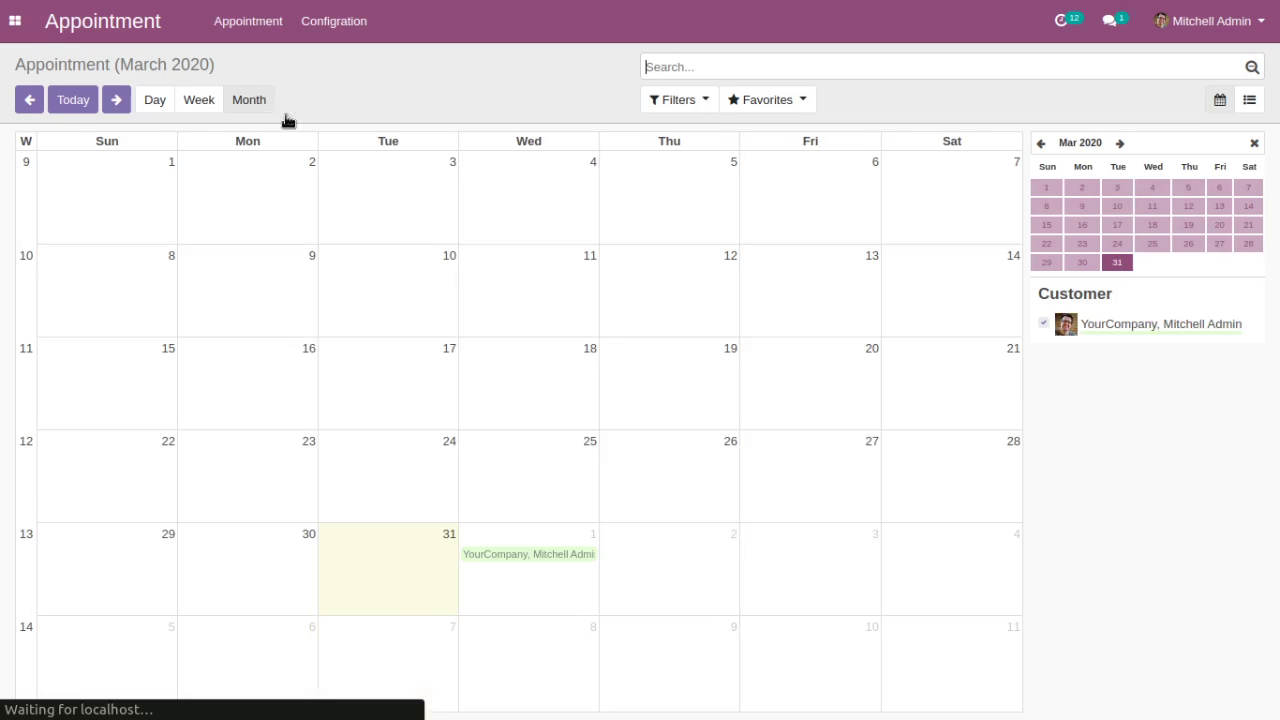
click(674, 198)
click(111, 100)
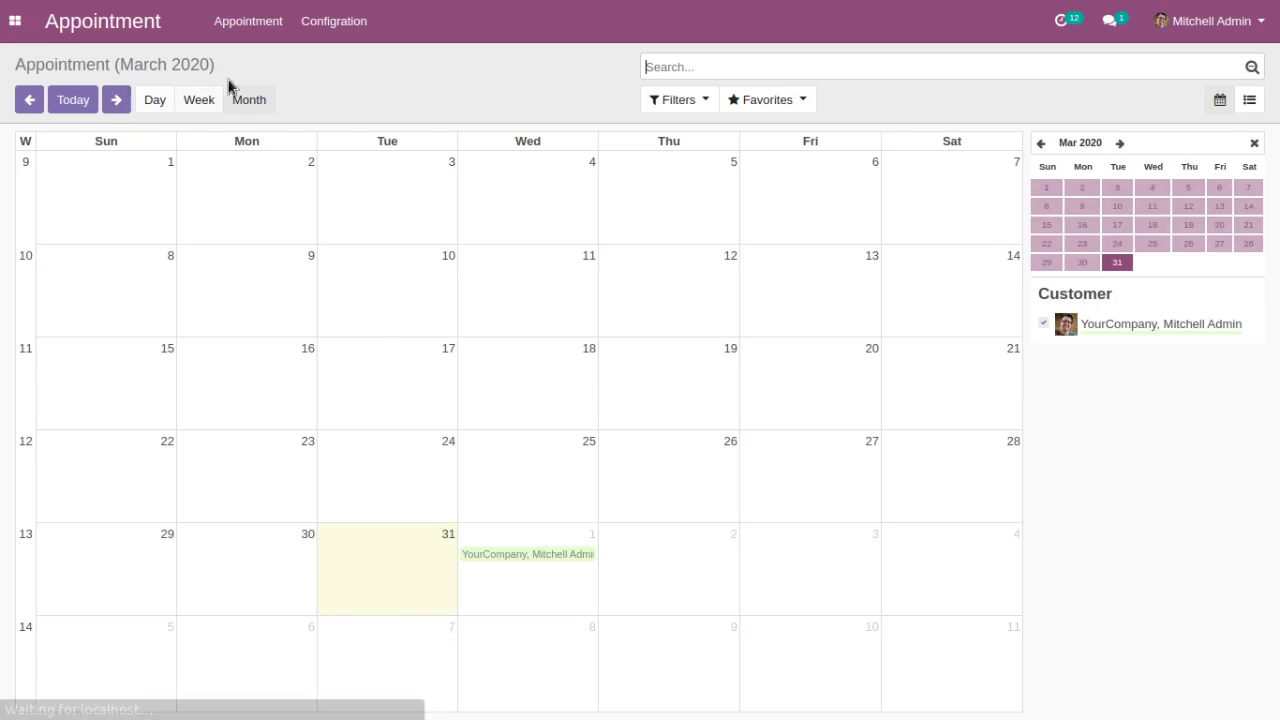
- Start a new appointment request for April 2, 2020 from the Request Appointment calendar
click(266, 34)
click(270, 88)
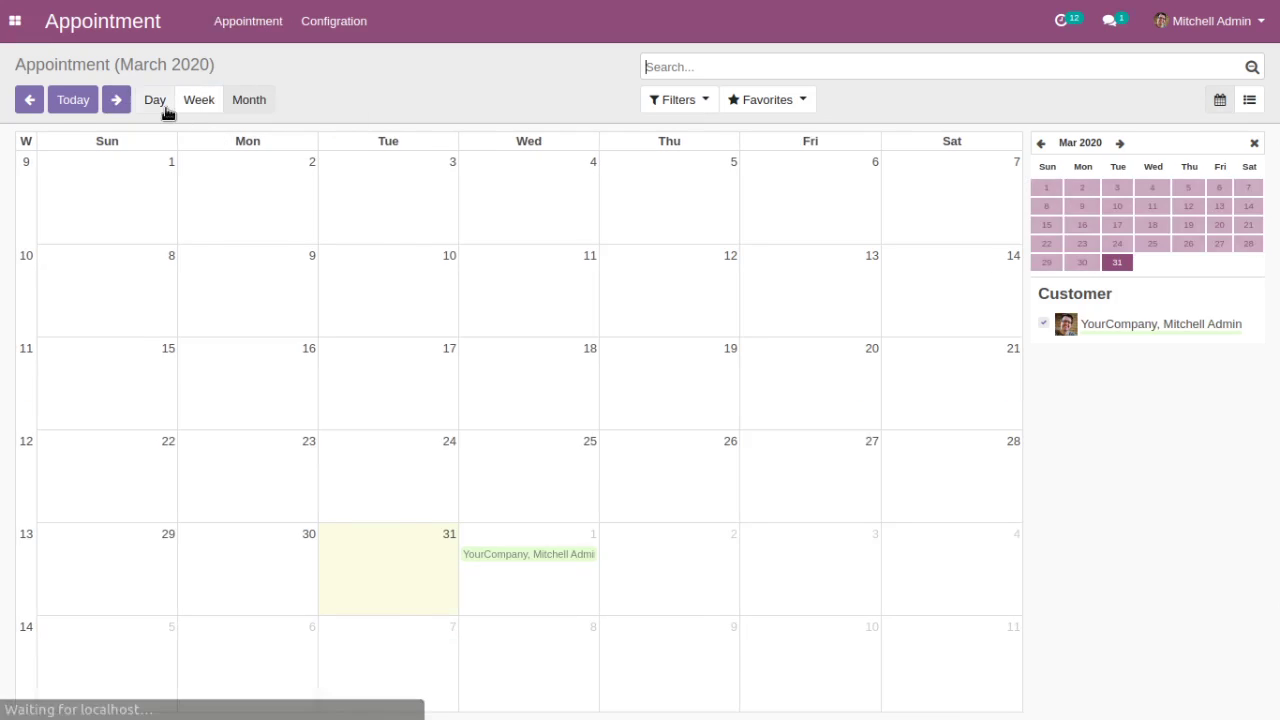
click(117, 100)
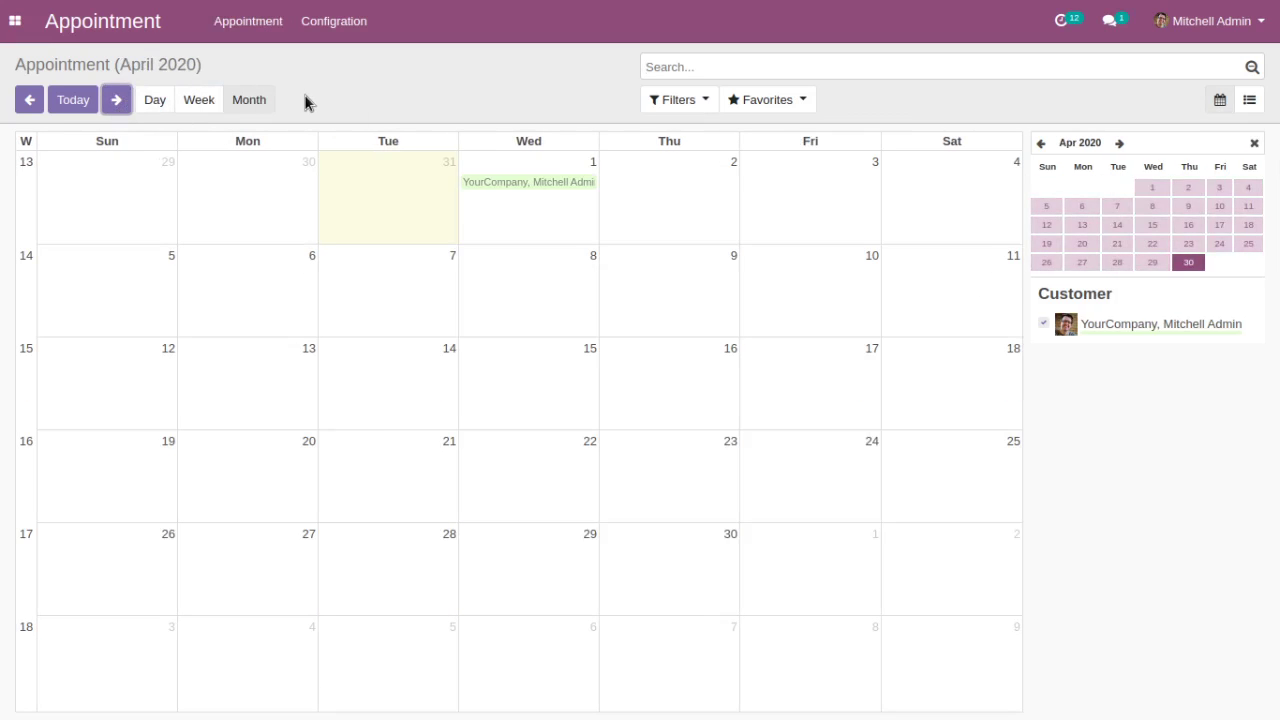
click(690, 195)
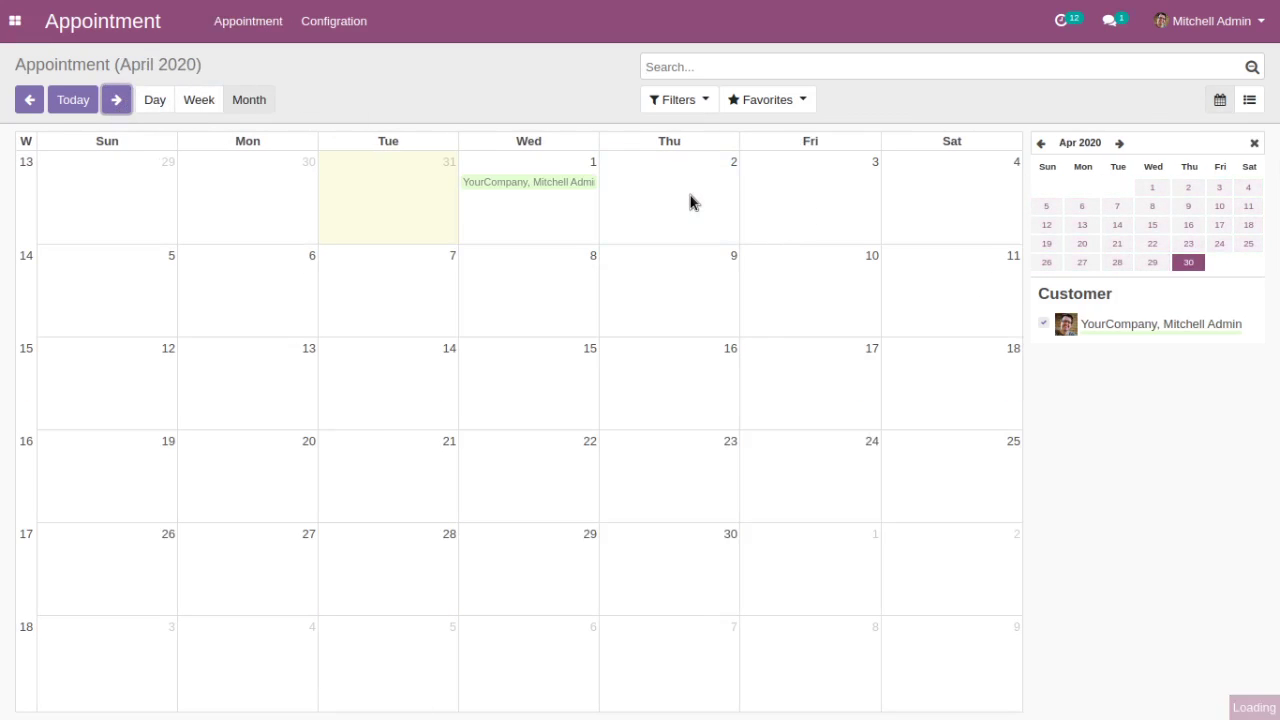
- Set the request to IT Expert, appointed to Deco Addict, in the 5-6 Evening [ Thursday ] timeslot, and save it
click(318, 289)
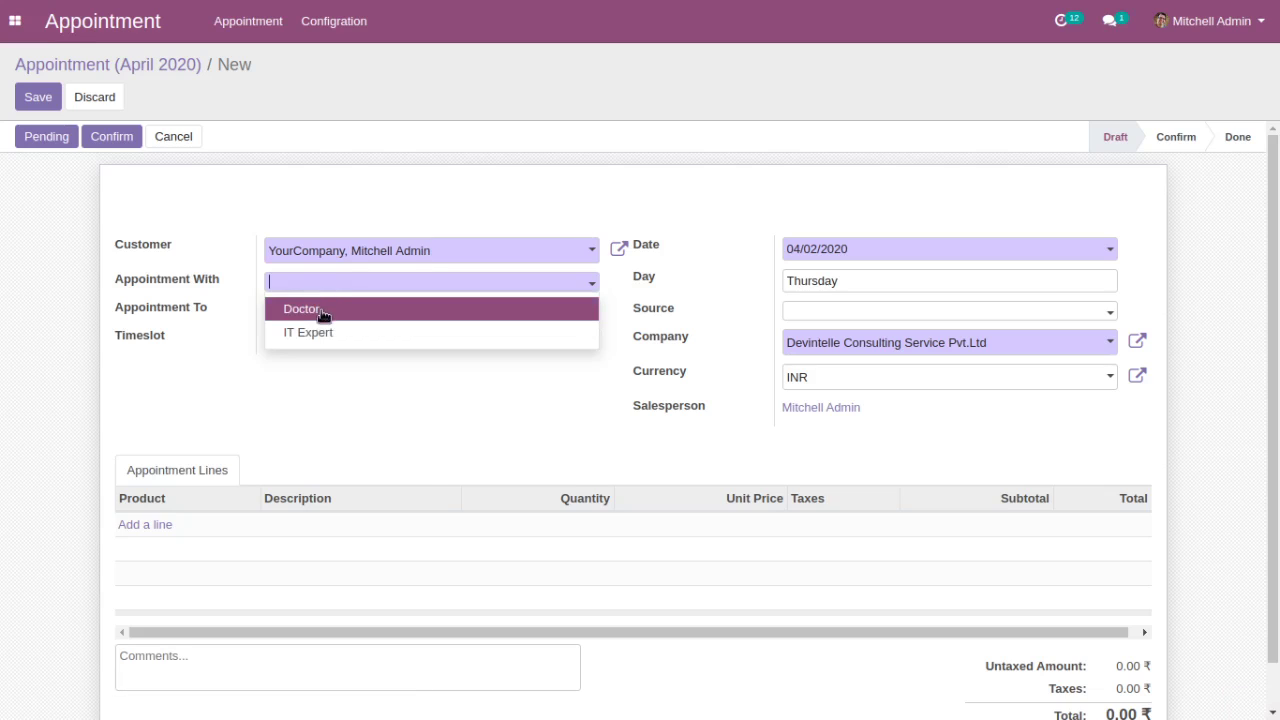
click(323, 331)
click(323, 317)
click(322, 344)
click(322, 355)
click(319, 375)
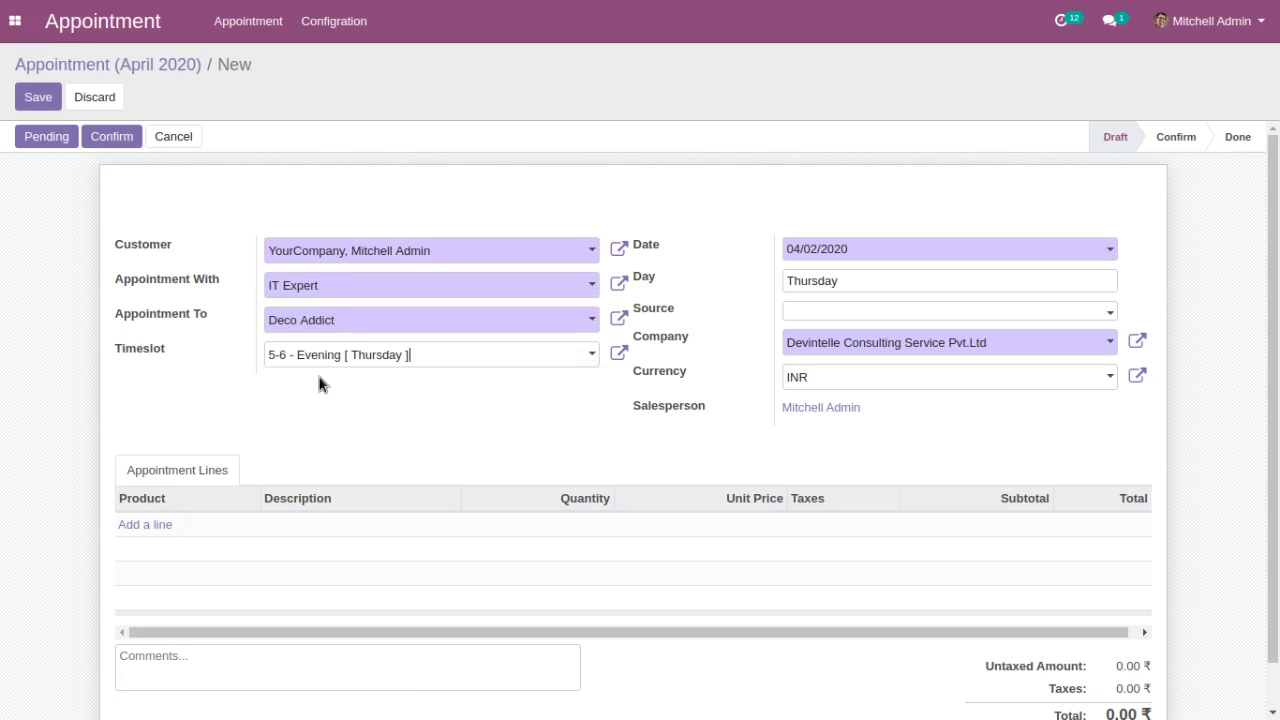
click(40, 98)
- Open the Appointments list to check the saved requests
click(251, 35)
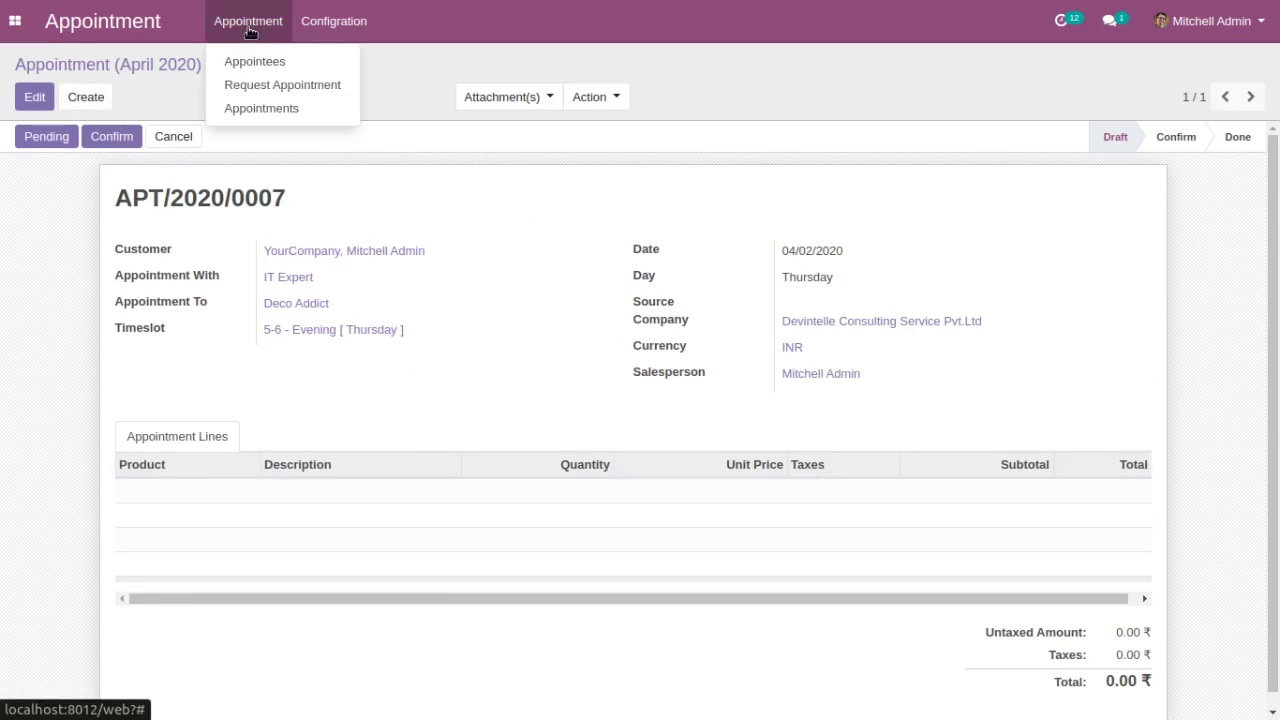
click(287, 117)
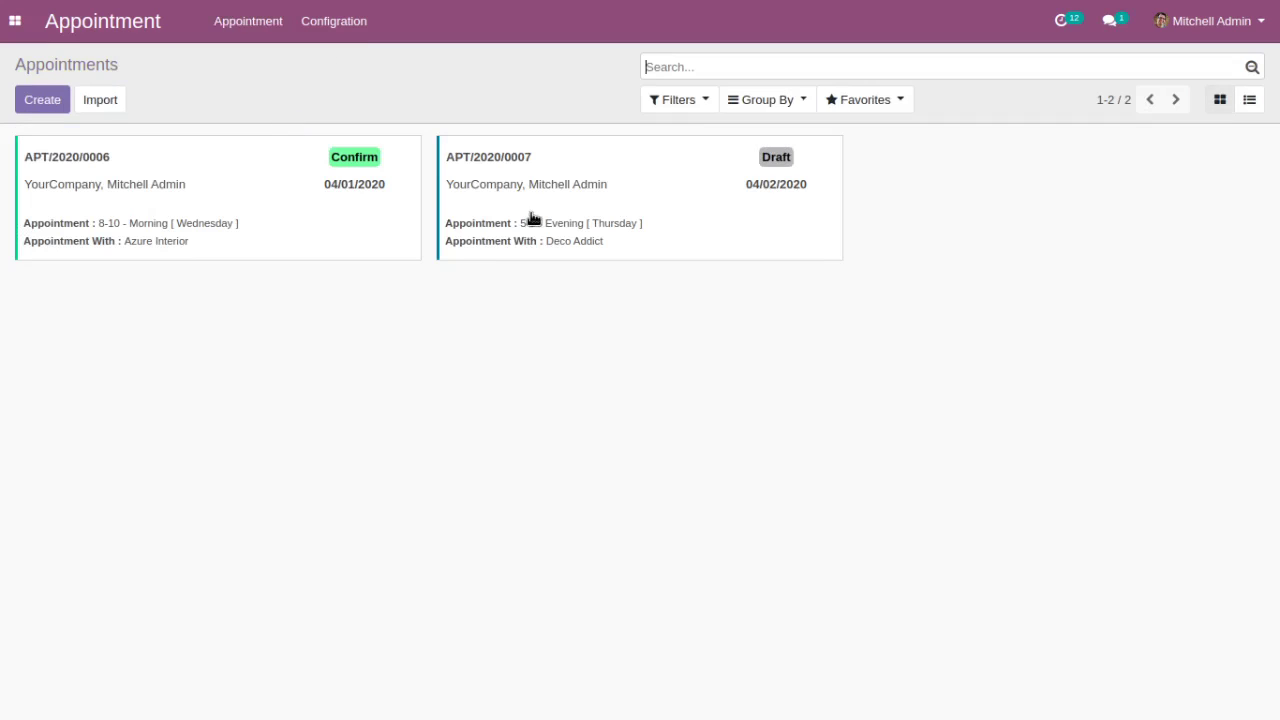